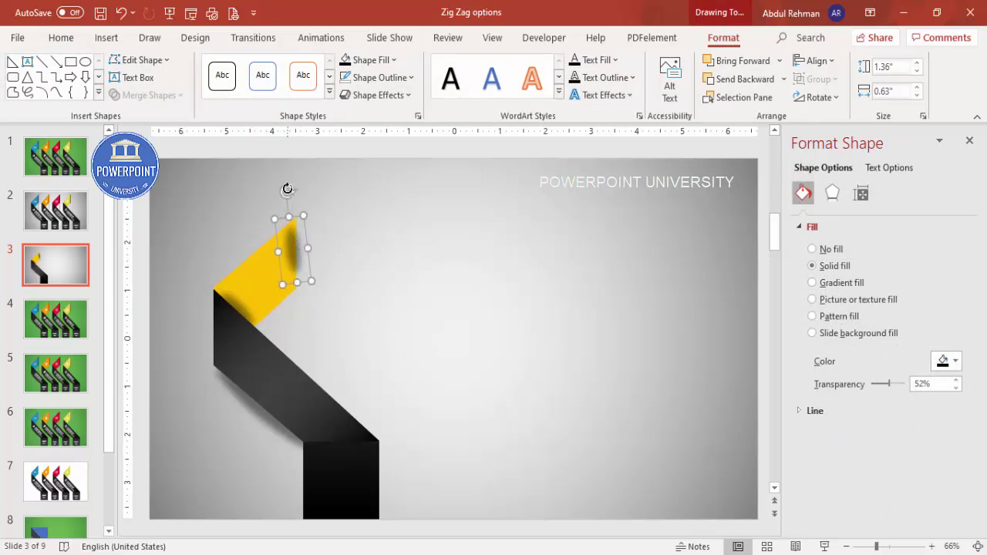
# Step: Delete the blurred shadow shape
pyautogui.moveTo(286, 189); pyautogui.dragTo(294, 187)
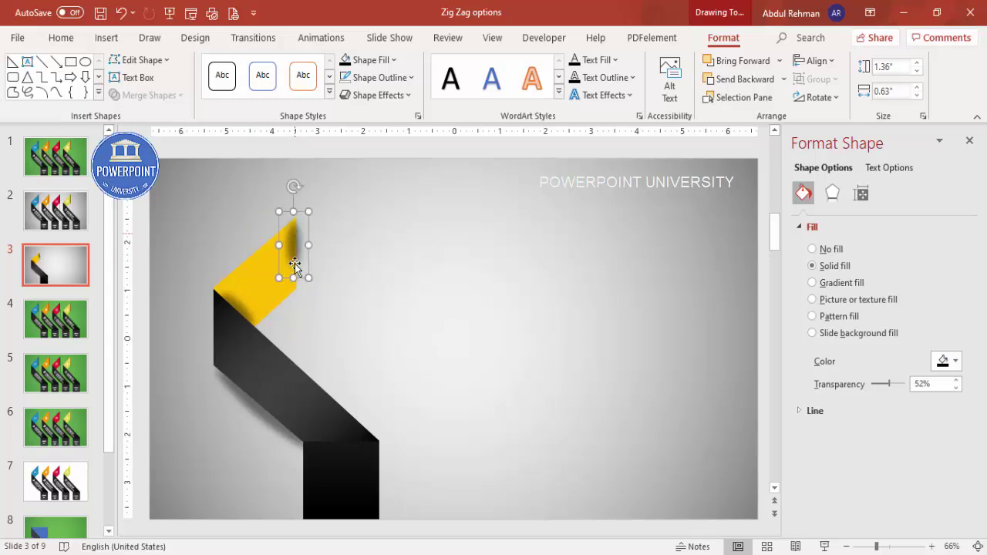
pyautogui.moveTo(294, 277); pyautogui.dragTo(297, 294)
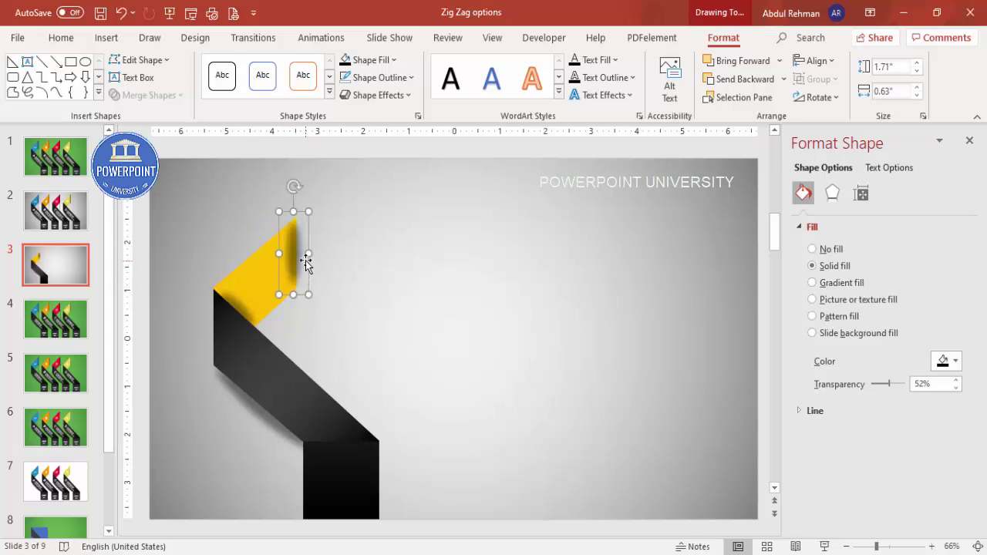
pyautogui.moveTo(302, 252); pyautogui.dragTo(369, 253)
pyautogui.press('Delete')
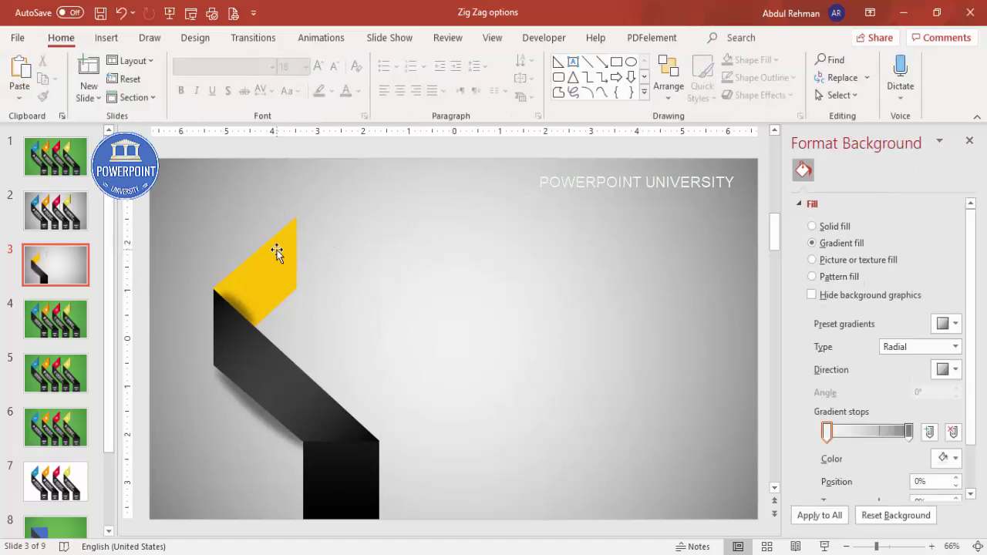
# Step: Place a copy of the yellow fold to the right and draw a rectangle over its right side
pyautogui.click(277, 250)
pyautogui.moveTo(277, 250); pyautogui.dragTo(441, 263)
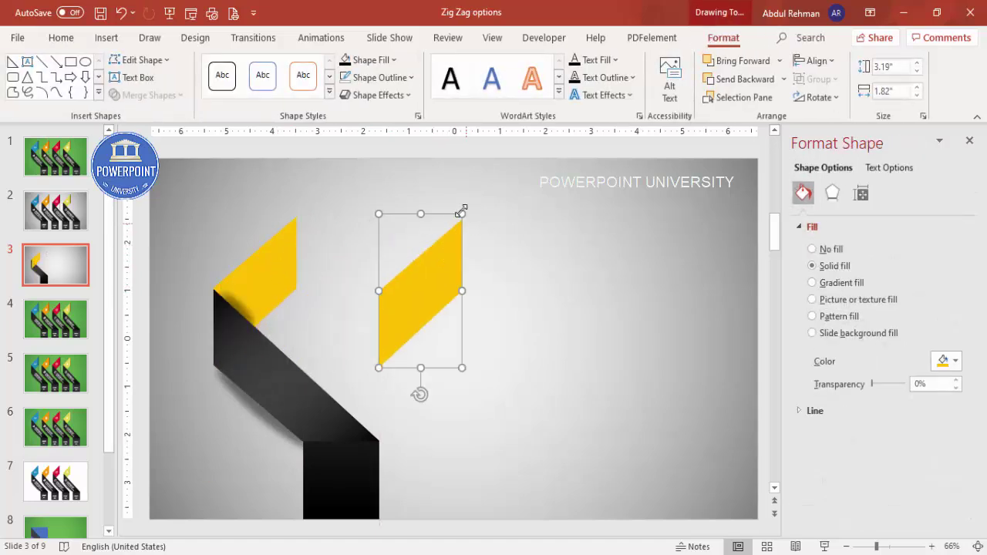
pyautogui.click(107, 37)
pyautogui.click(231, 85)
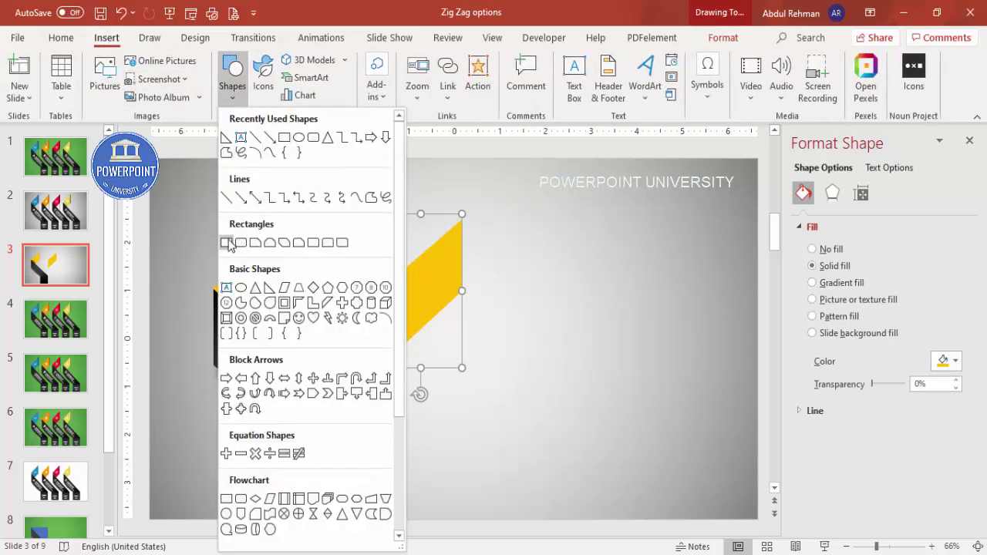
pyautogui.click(226, 242)
pyautogui.moveTo(428, 192); pyautogui.dragTo(528, 357)
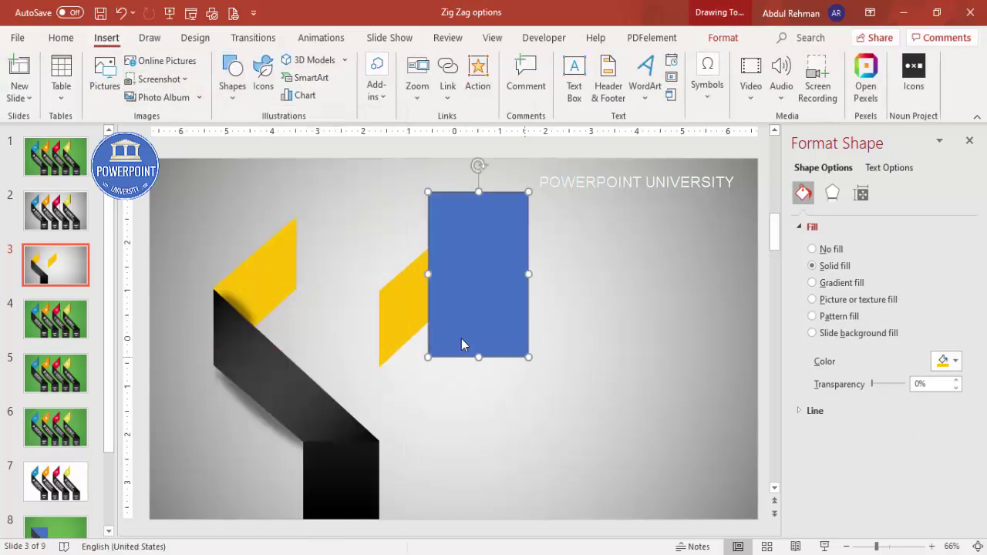
# Step: Intersect the yellow copy with the rectangle to leave only the overlapping sliver
pyautogui.click(417, 302)
pyautogui.keyDown('shift'); pyautogui.click(498, 259); pyautogui.keyUp('shift')
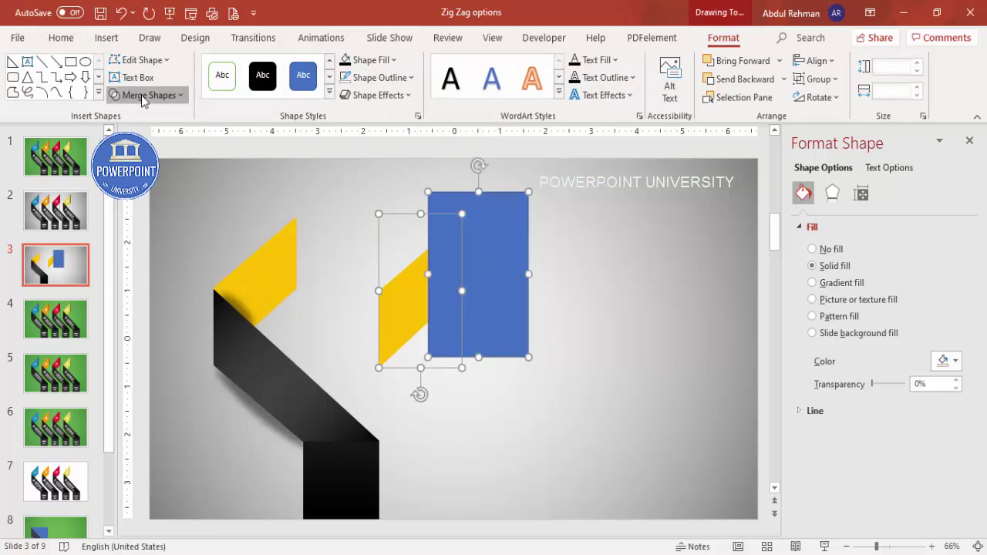
pyautogui.click(138, 95)
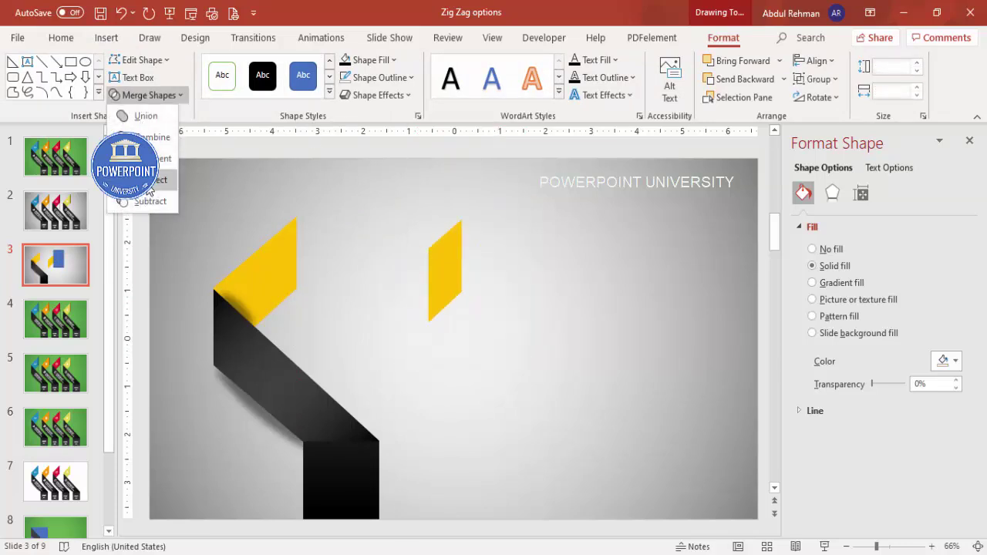
pyautogui.click(150, 184)
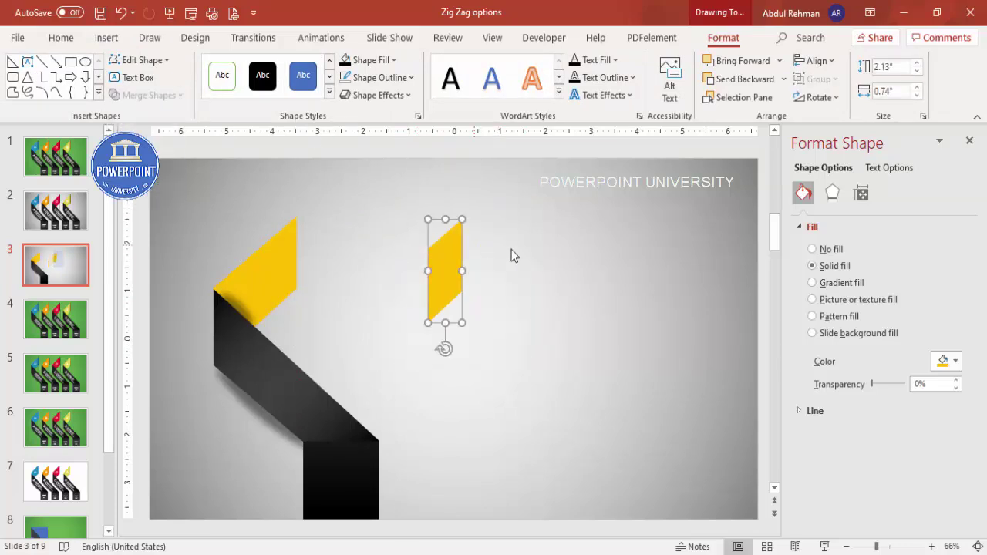
# Step: Fill the sliver with a linear gradient from the fold's yellow, at 100% transparency, to black
pyautogui.click(846, 285)
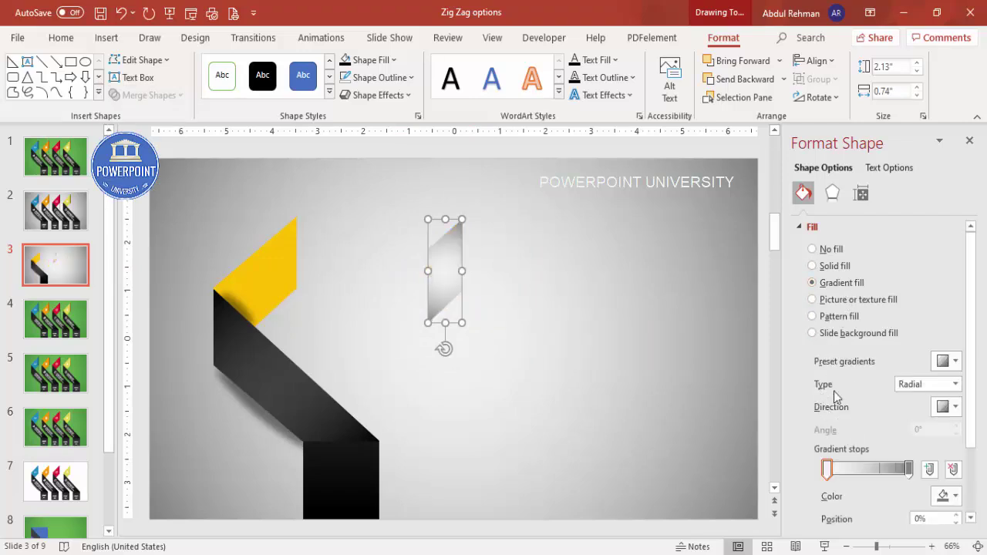
pyautogui.click(934, 386)
pyautogui.click(919, 398)
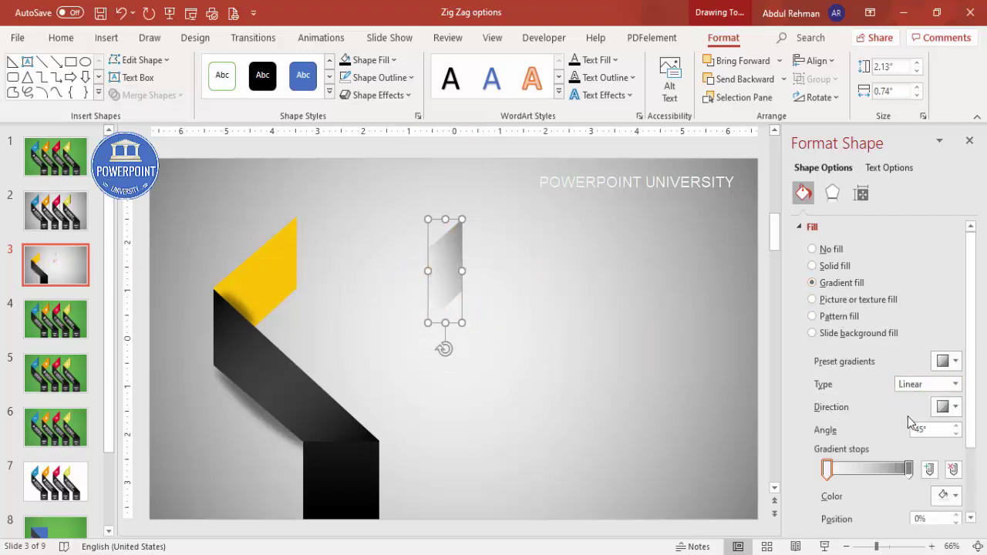
pyautogui.click(908, 469)
pyautogui.click(945, 495)
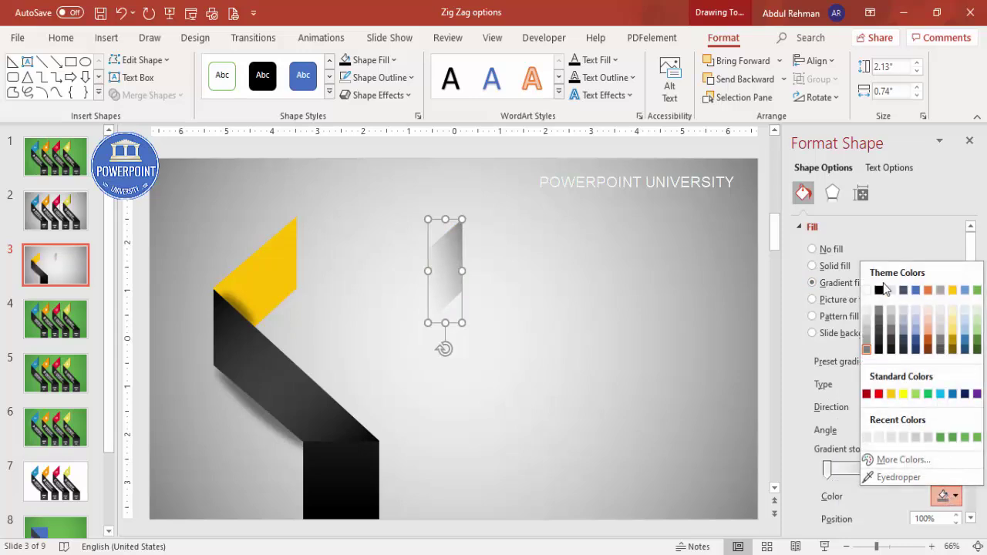
pyautogui.click(880, 290)
pyautogui.click(826, 468)
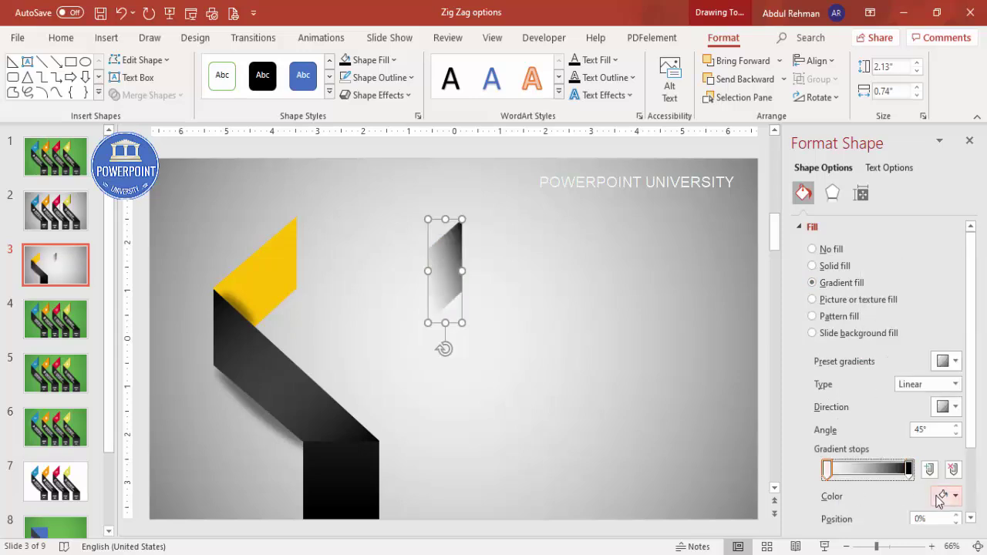
pyautogui.click(946, 496)
pyautogui.click(898, 477)
pyautogui.click(254, 268)
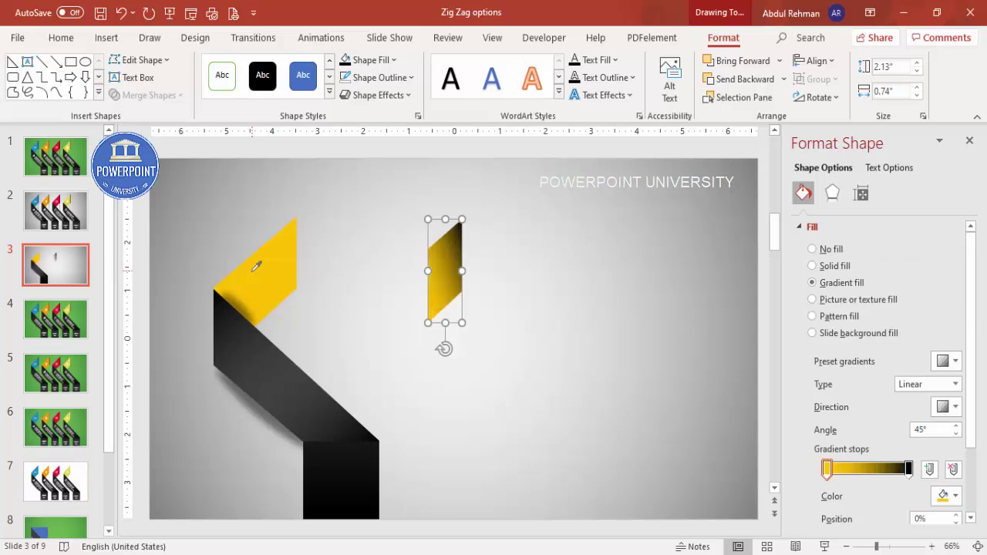
pyautogui.scroll(-3, 868, 478)
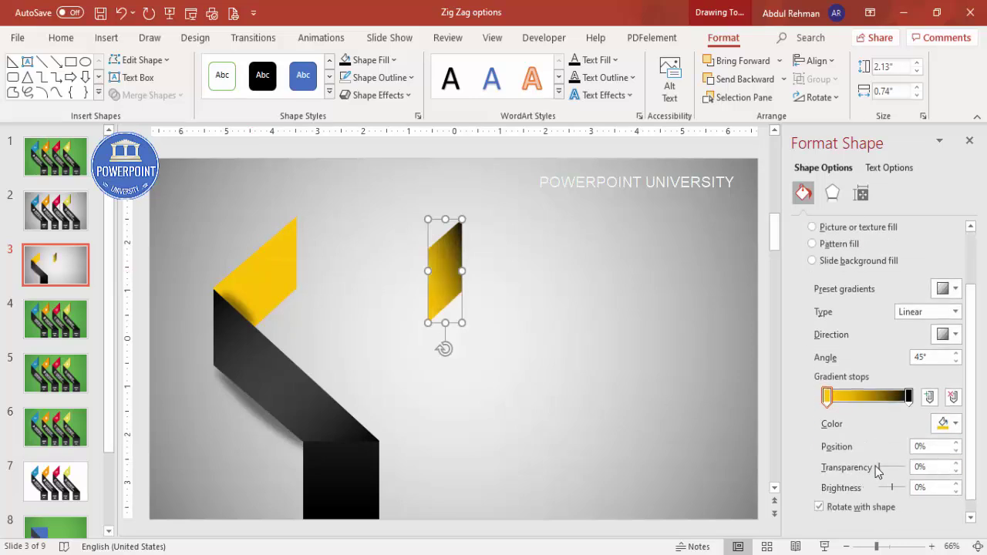
pyautogui.moveTo(877, 468); pyautogui.dragTo(925, 467)
# Step: Move the gradient sliver onto the yellow fold's right edge to shade it
pyautogui.moveTo(452, 270); pyautogui.dragTo(290, 262)
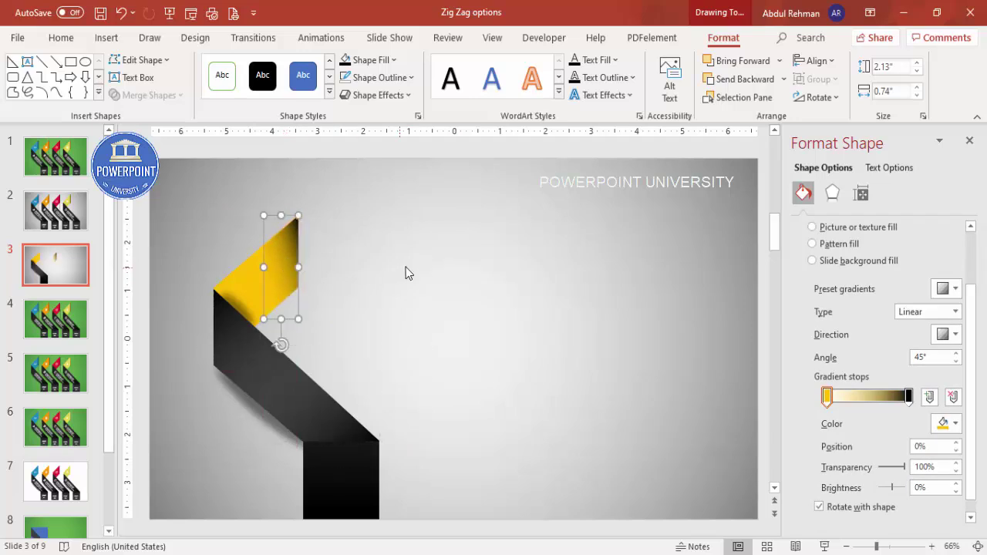
pyautogui.click(405, 266)
pyautogui.click(295, 245)
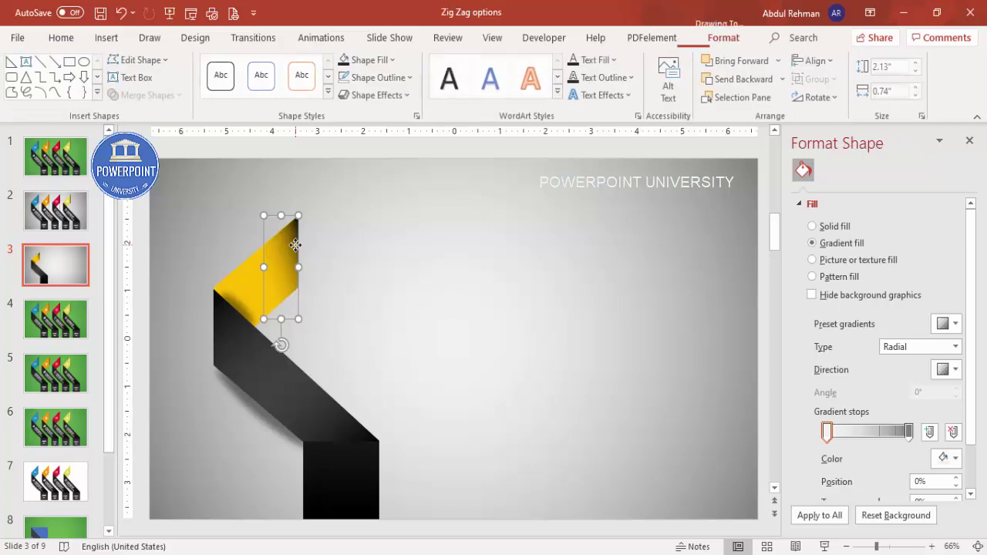
pyautogui.click(407, 266)
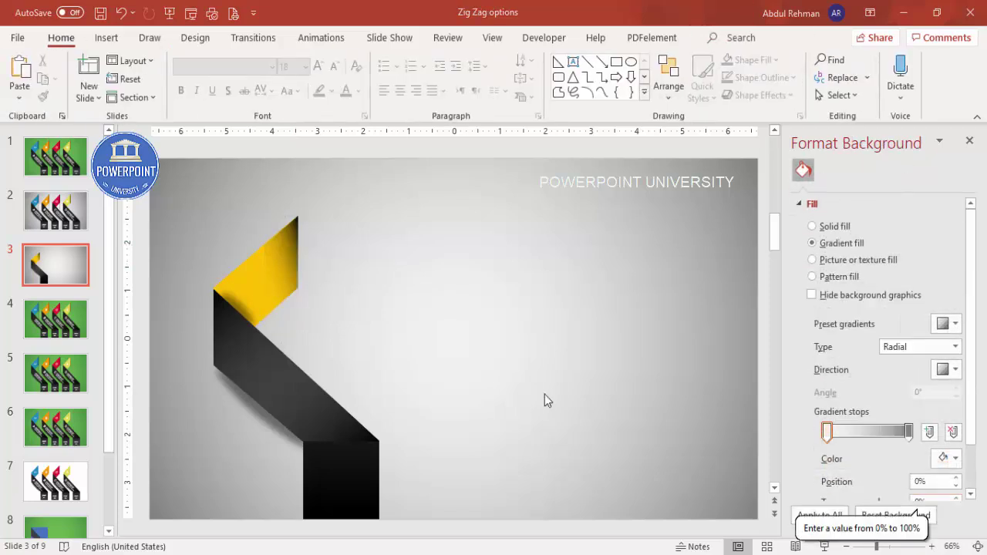
# Step: Add a text box reading 'STEP' and '01' on two lines
pyautogui.click(107, 38)
pyautogui.click(574, 77)
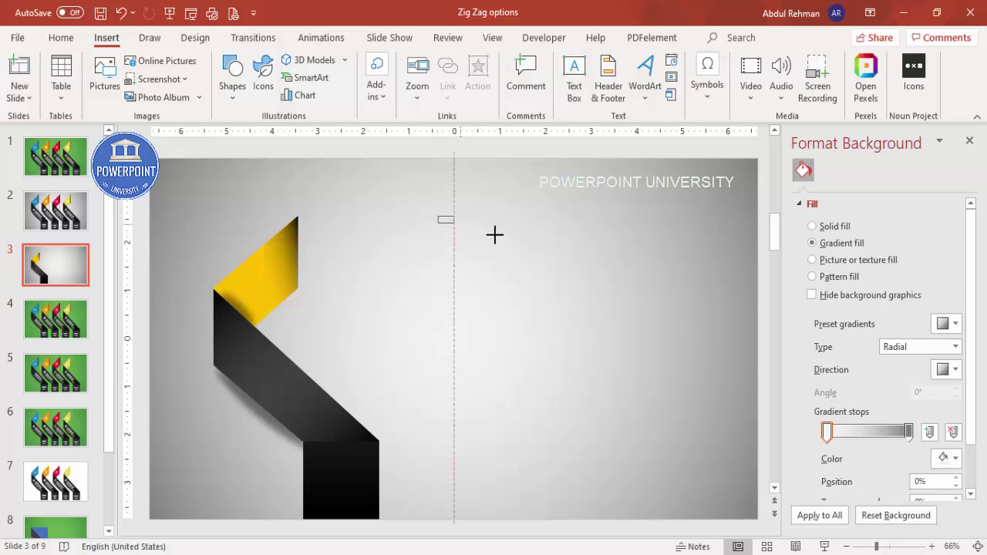
pyautogui.moveTo(438, 216); pyautogui.dragTo(499, 234)
pyautogui.write('ST')
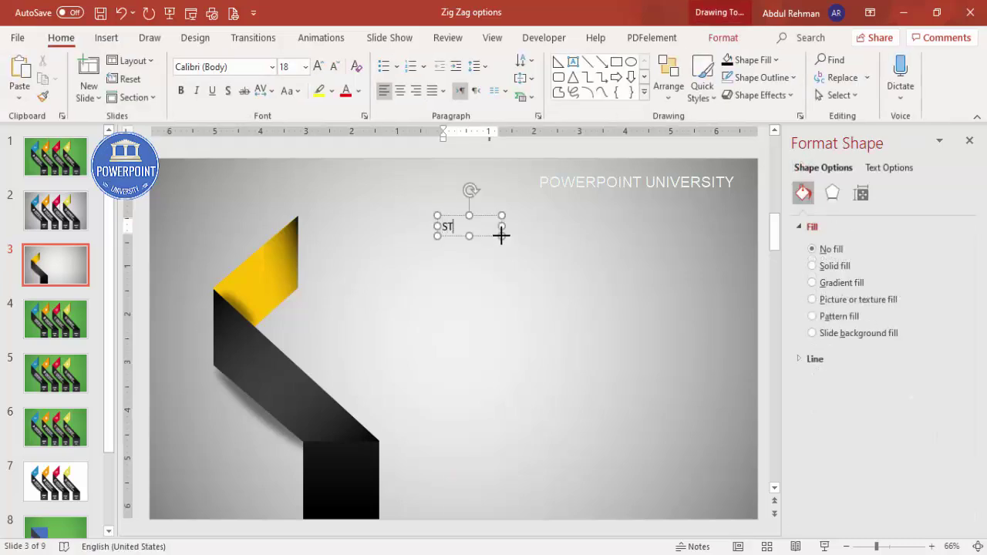
pyautogui.write('EP')
pyautogui.press('Return')
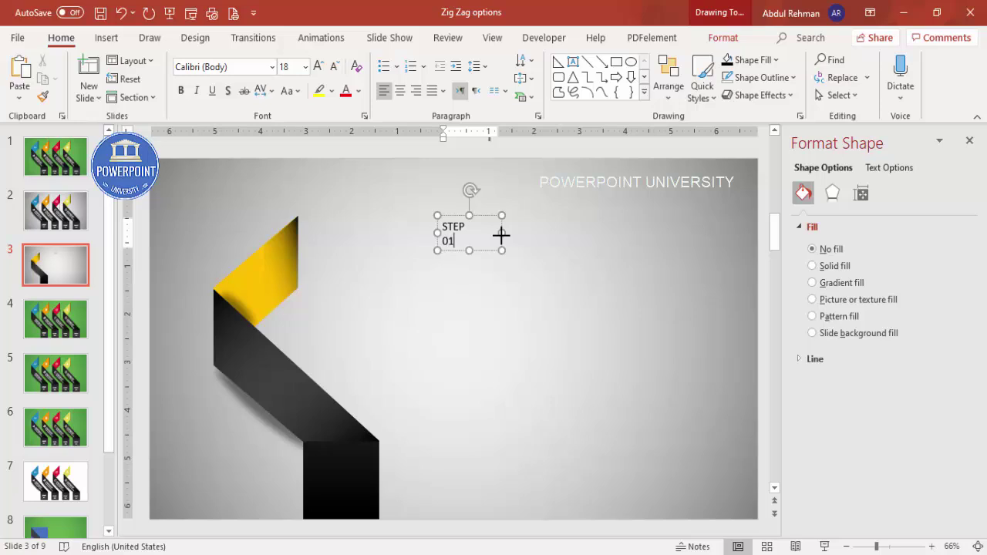
pyautogui.press('Escape')
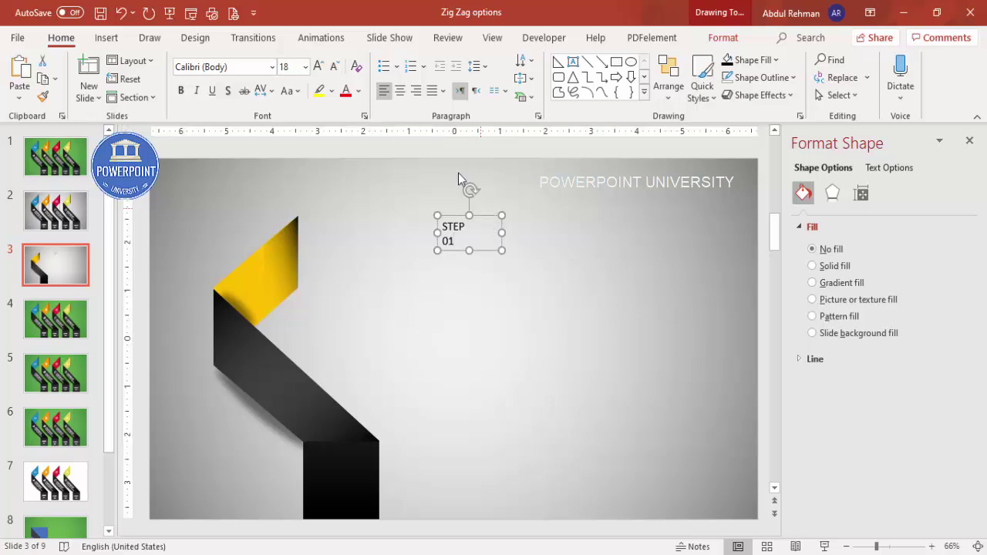
# Step: Centre the label text, colour it white and set the font to Roboto
pyautogui.click(401, 91)
pyautogui.click(358, 91)
pyautogui.click(349, 126)
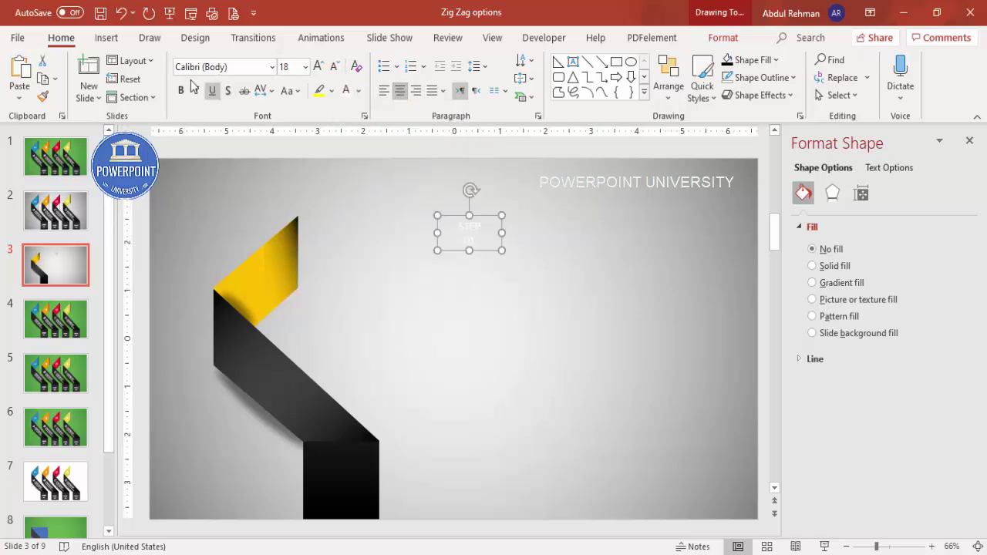
pyautogui.click(231, 67)
pyautogui.write('Roboto')
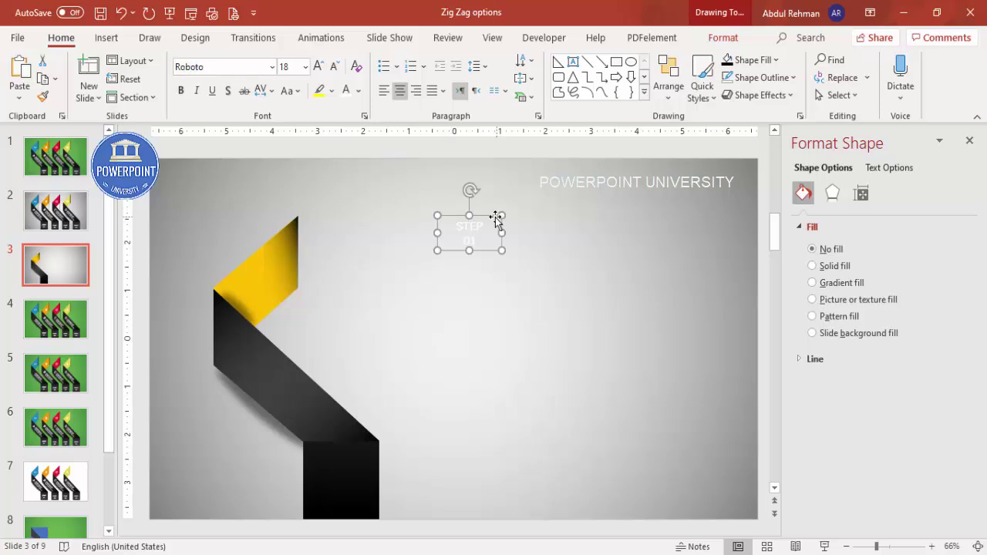
# Step: Make the label bold, size 24 with a text shadow, centred in the black block
pyautogui.moveTo(496, 220); pyautogui.dragTo(362, 471)
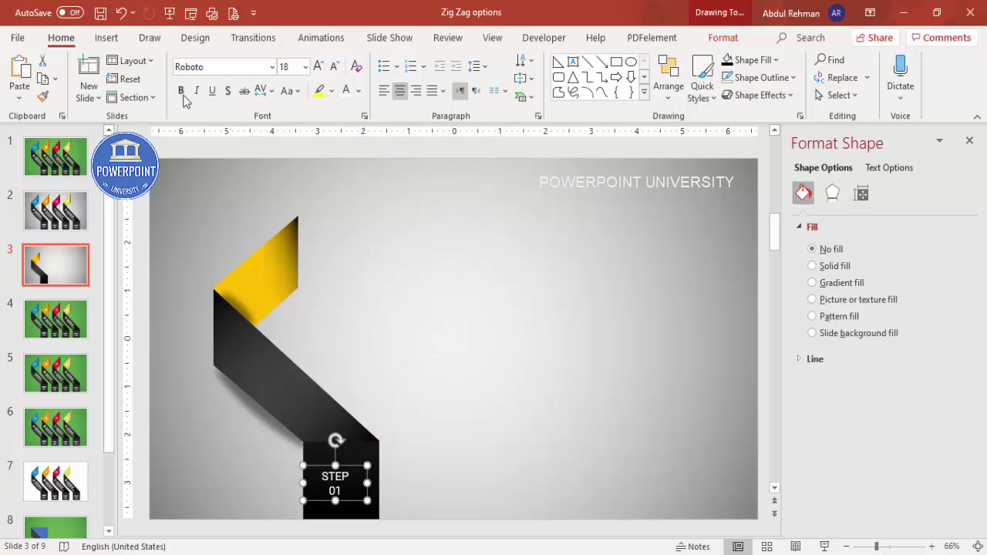
pyautogui.click(317, 67)
pyautogui.click(317, 66)
pyautogui.click(227, 90)
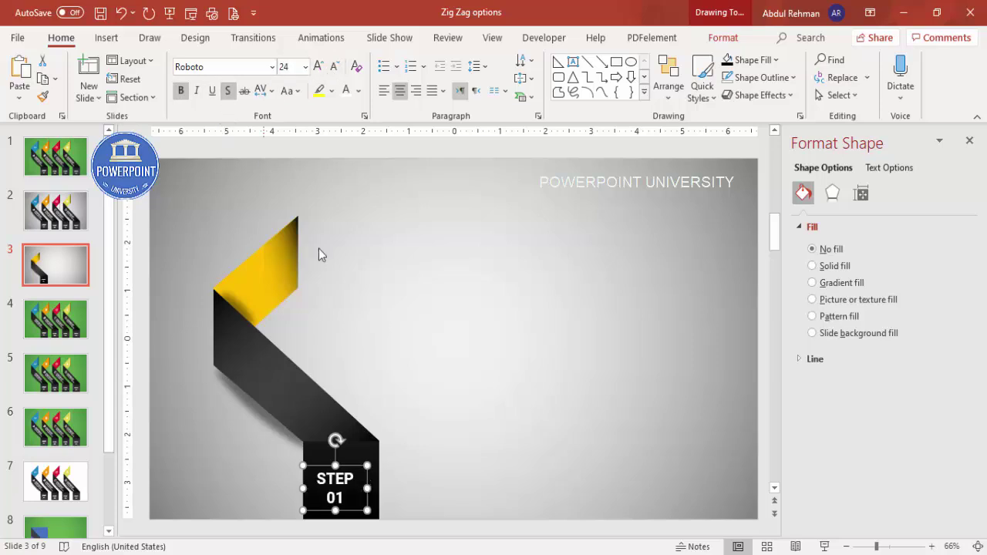
pyautogui.moveTo(357, 465); pyautogui.dragTo(268, 331)
# Step: Change the copied label to 'A', enlarge it to 36 pt, and tilt it along the ribbon's diagonal
pyautogui.press('F2')
pyautogui.write('A')
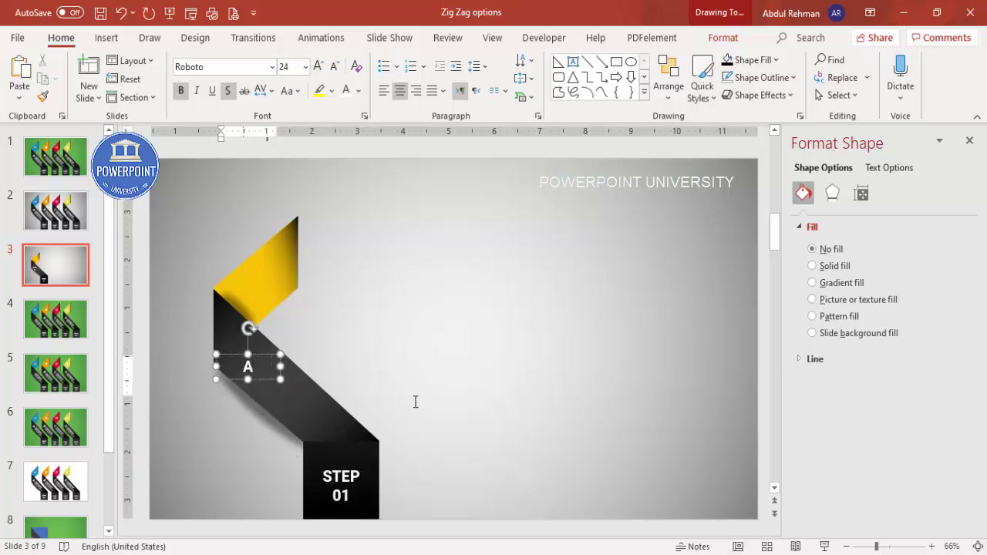
pyautogui.click(261, 354)
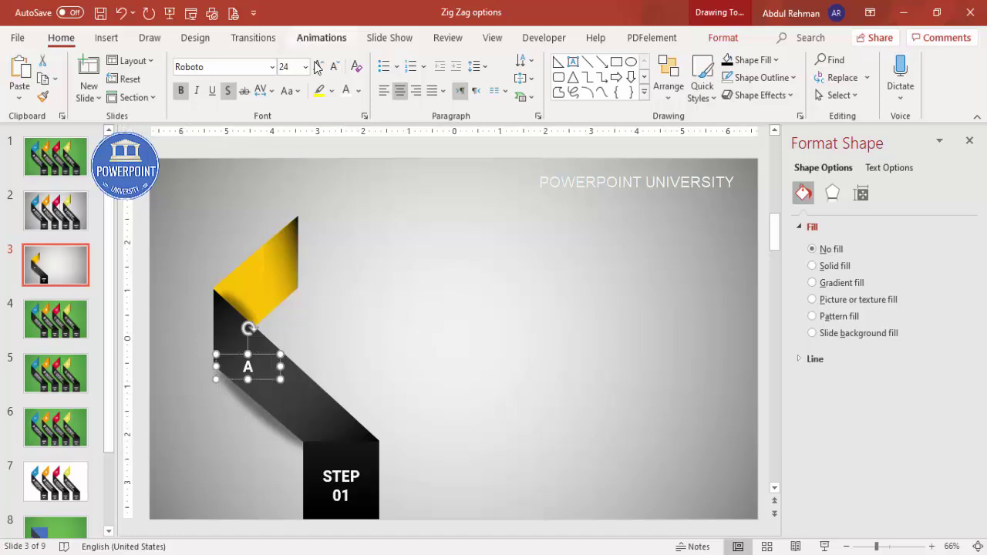
pyautogui.click(317, 66)
pyautogui.click(317, 67)
pyautogui.click(318, 66)
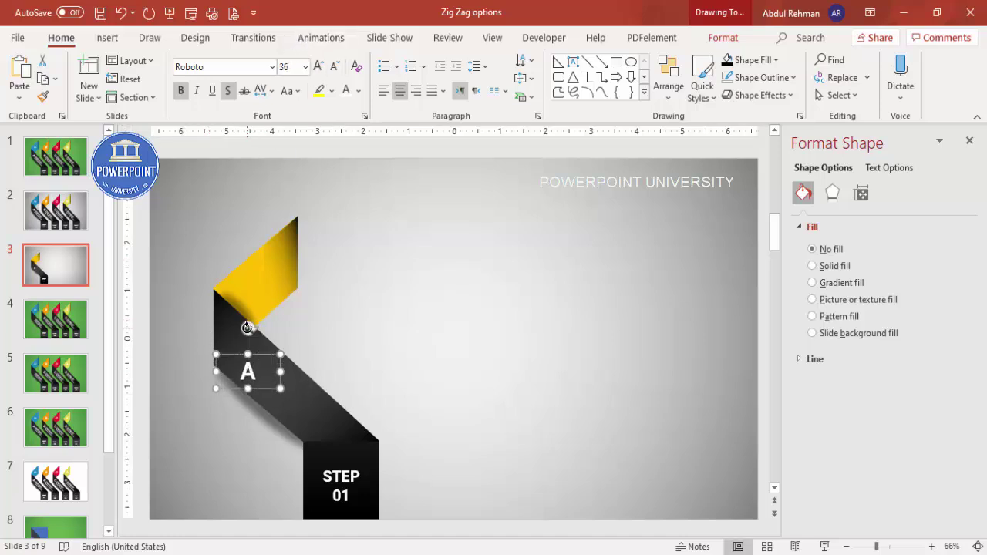
pyautogui.moveTo(247, 327); pyautogui.dragTo(263, 347)
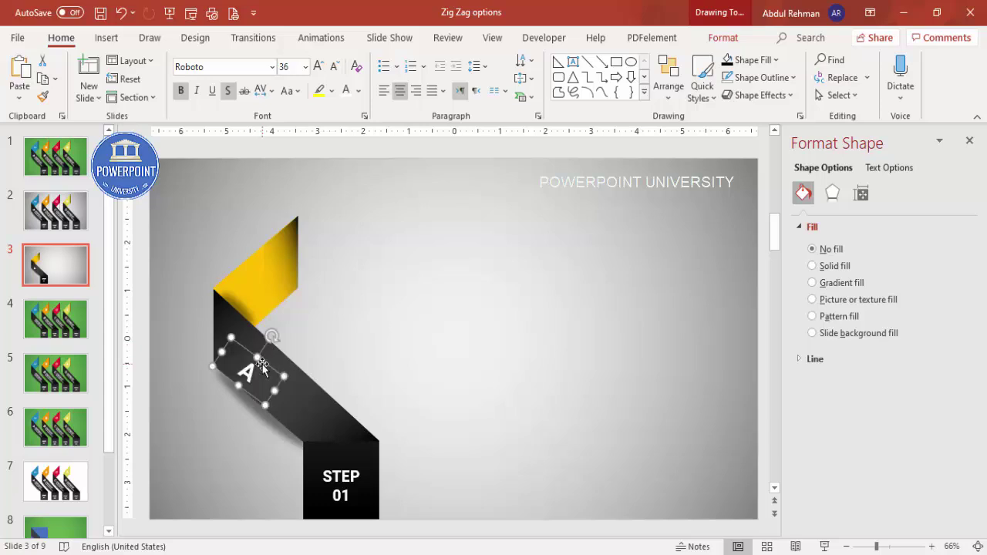
pyautogui.click(426, 331)
pyautogui.click(106, 37)
pyautogui.click(573, 77)
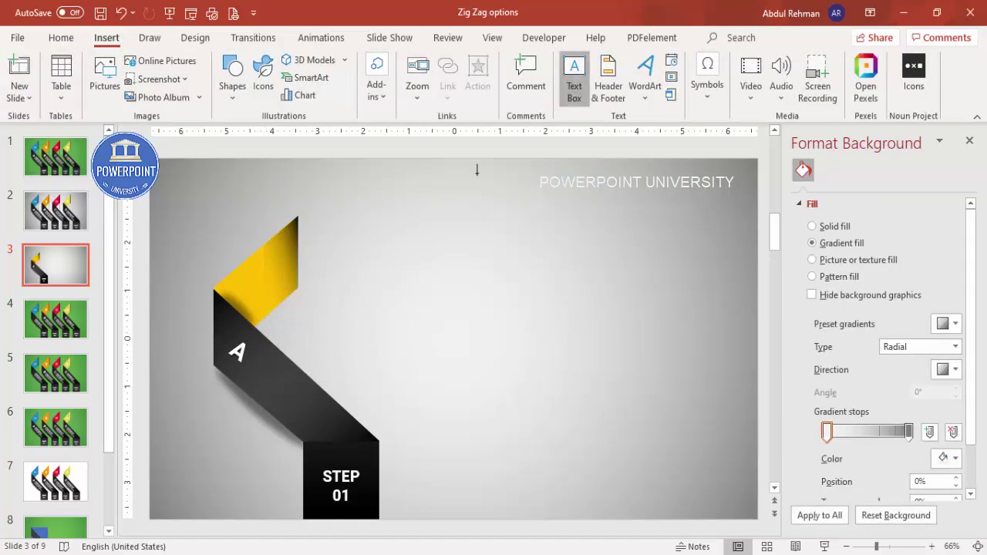
# Step: Add a text box with a =lorem() placeholder paragraph trimmed to its first sentences
pyautogui.moveTo(411, 275); pyautogui.dragTo(641, 318)
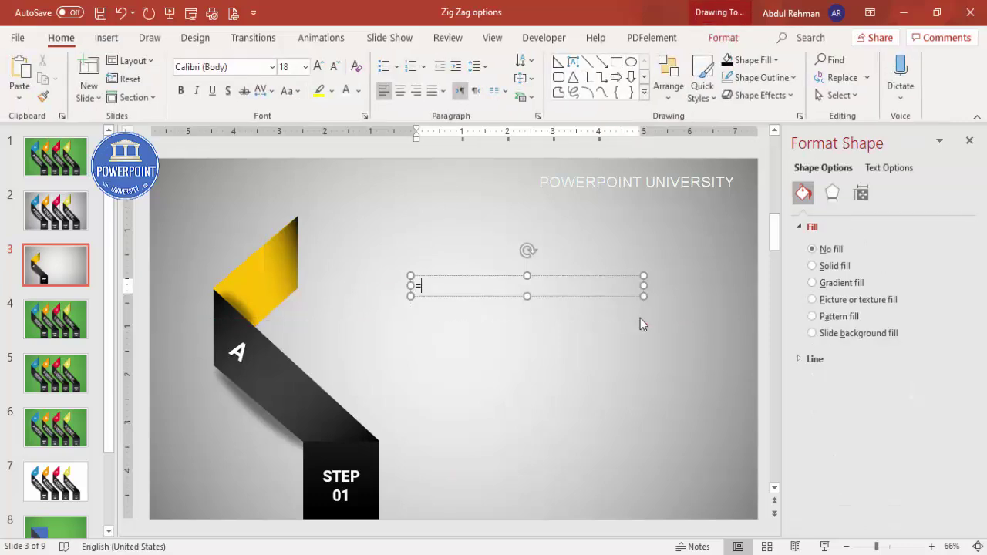
pyautogui.write('=lorem()')
pyautogui.press('Return')
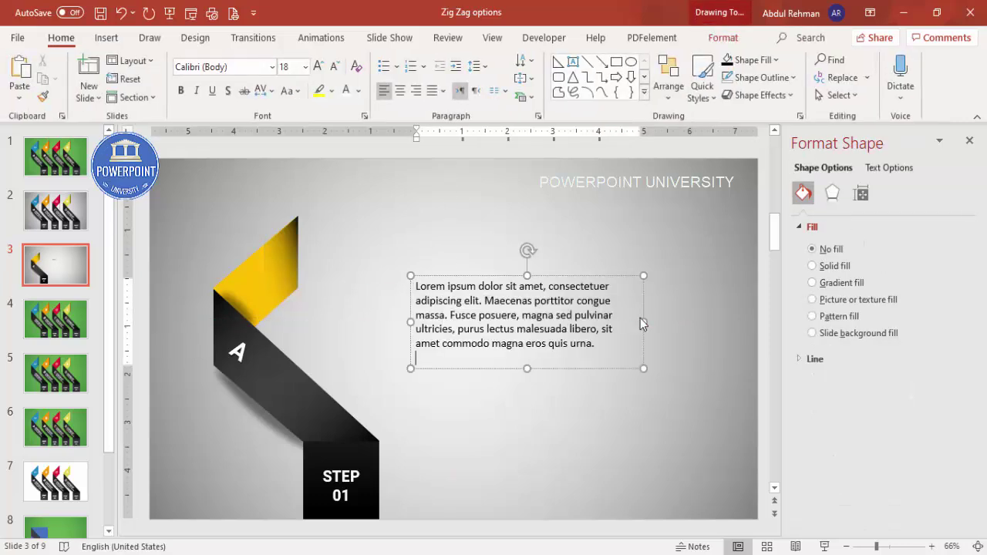
pyautogui.moveTo(451, 317); pyautogui.dragTo(808, 403)
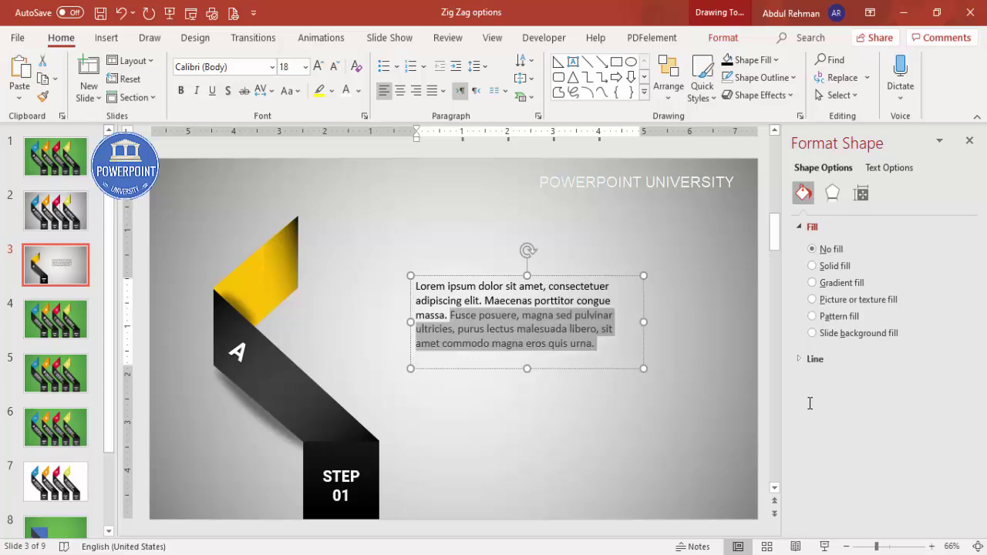
pyautogui.press('Delete')
# Step: Make the paragraph white, size 12, wrapped to three lines and angled along the black band
pyautogui.click(504, 276)
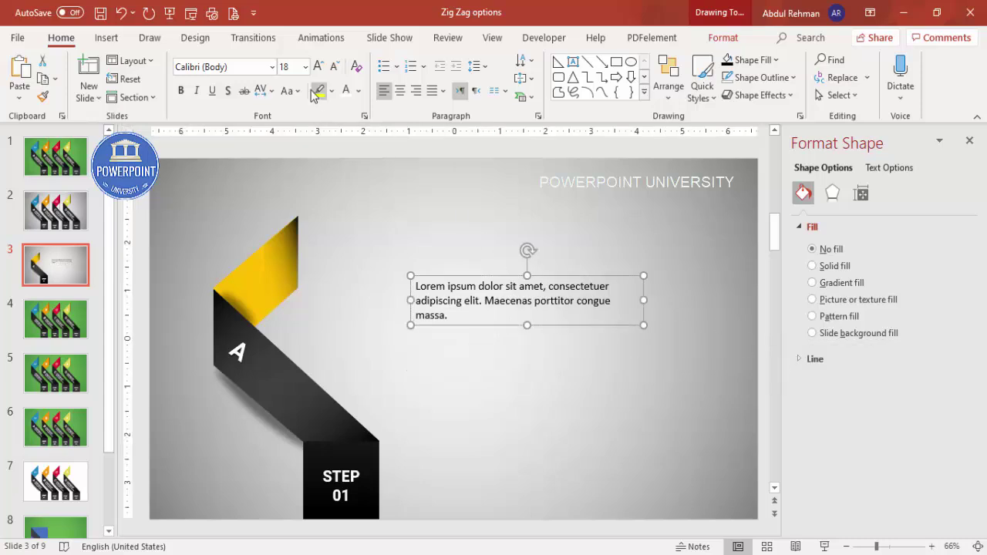
pyautogui.click(344, 94)
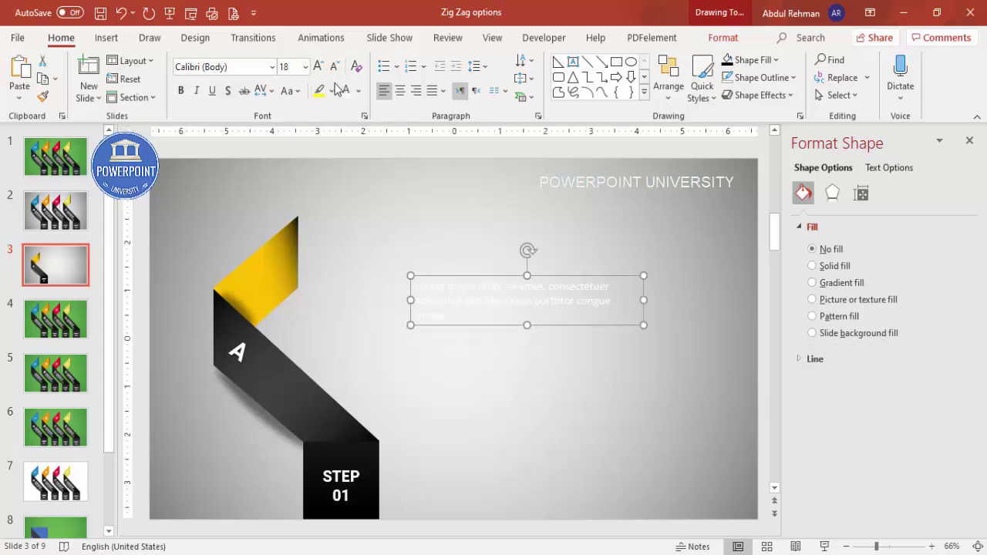
pyautogui.click(333, 71)
pyautogui.click(333, 71)
pyautogui.click(333, 71)
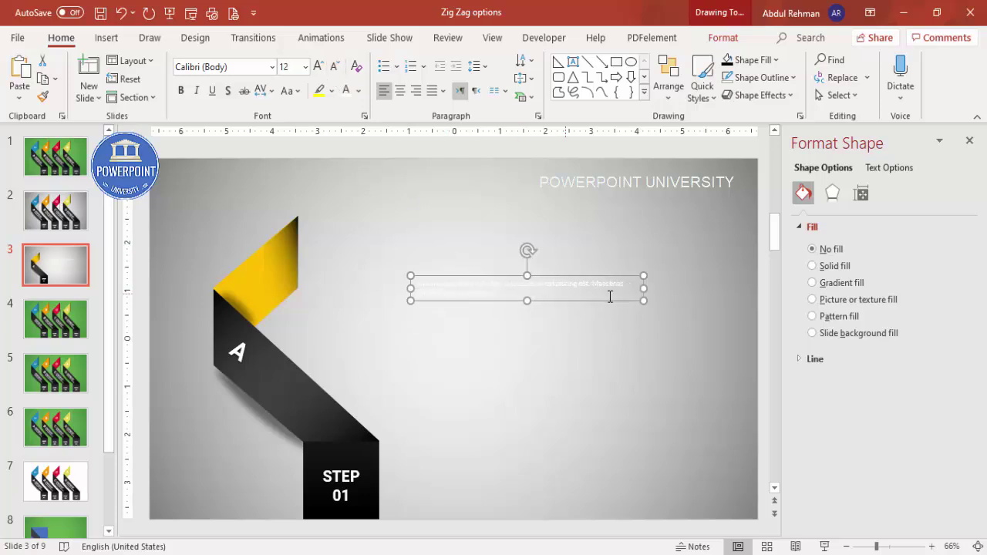
pyautogui.moveTo(646, 295); pyautogui.dragTo(585, 288)
pyautogui.moveTo(497, 249); pyautogui.dragTo(321, 407)
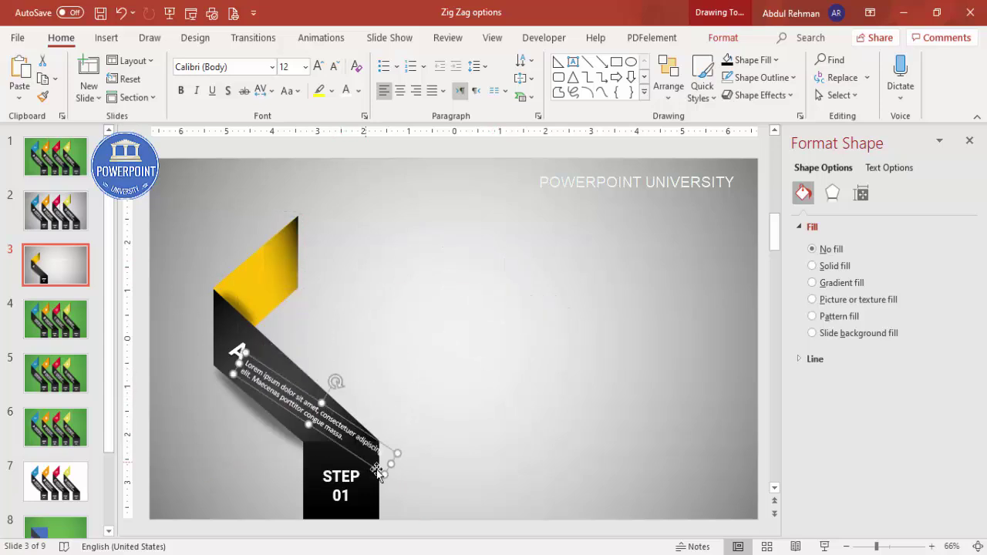
pyautogui.moveTo(390, 465); pyautogui.dragTo(339, 436)
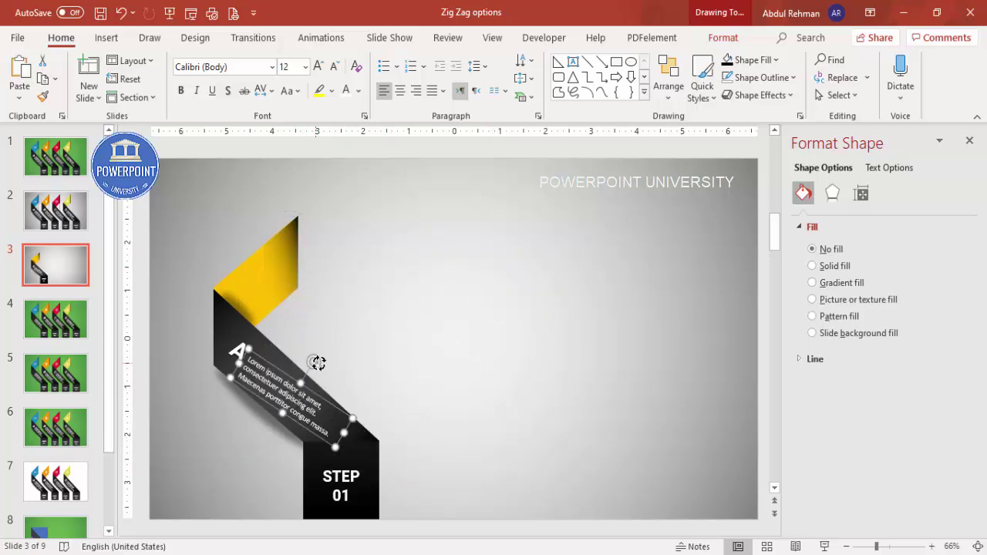
pyautogui.moveTo(317, 362); pyautogui.dragTo(320, 367)
# Step: Nudge the A up-left, match the paragraph's angle to the ribbon, and open the Icons library
pyautogui.click(236, 351)
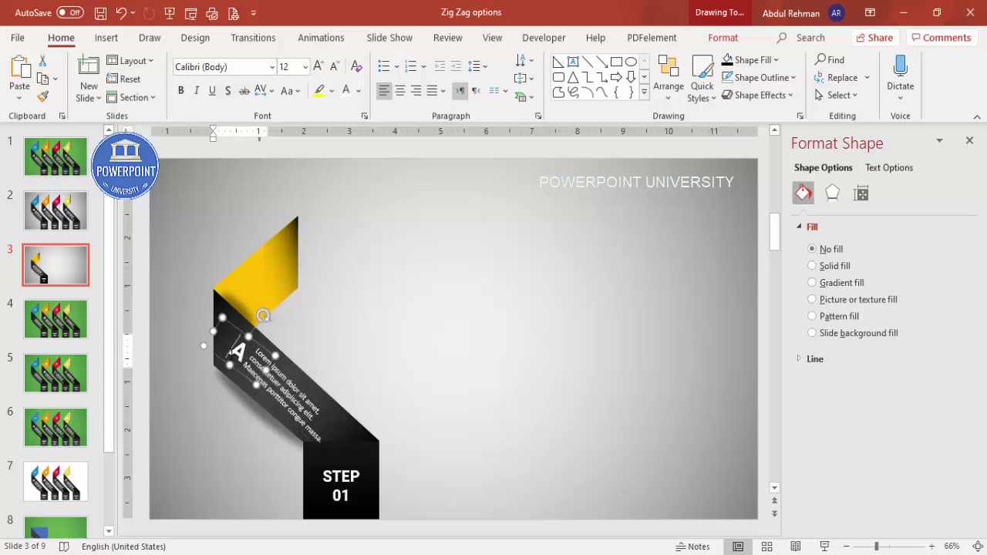
pyautogui.moveTo(240, 333); pyautogui.dragTo(233, 326)
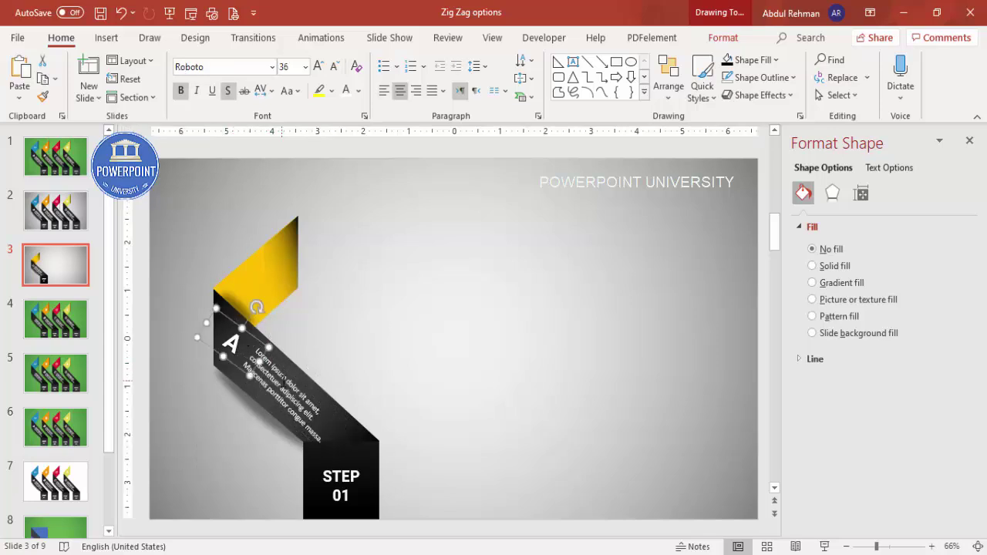
pyautogui.click(283, 381)
pyautogui.moveTo(322, 364); pyautogui.dragTo(294, 371)
pyautogui.click(307, 286)
pyautogui.click(108, 38)
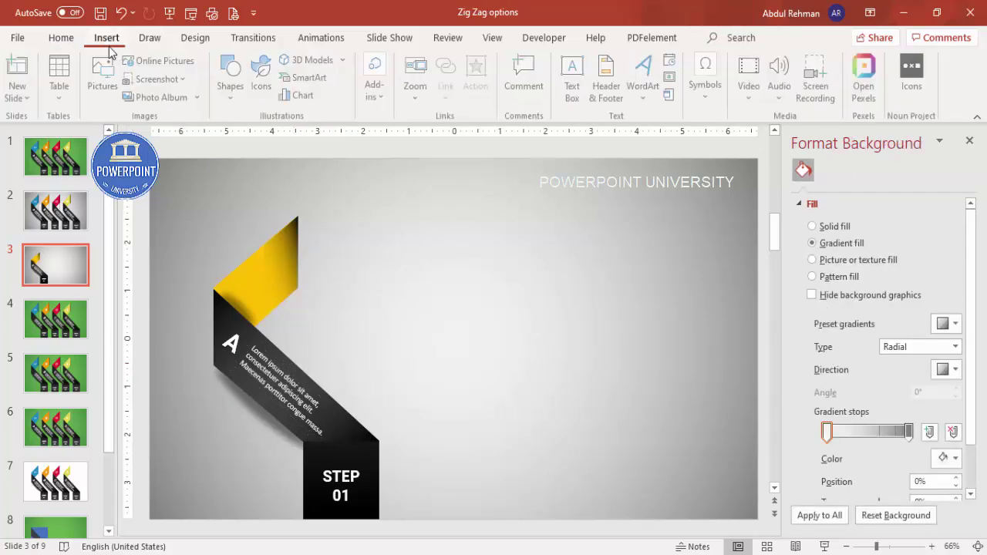
pyautogui.click(263, 71)
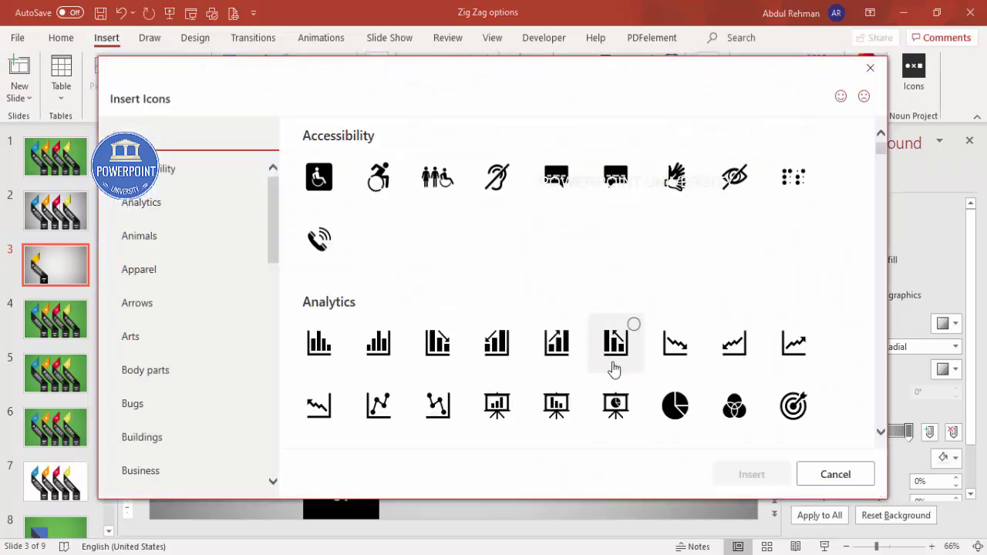
# Step: Insert the pie-chart icon on the yellow fold, sized to 0.6 inches and filled white
pyautogui.click(678, 407)
pyautogui.click(751, 473)
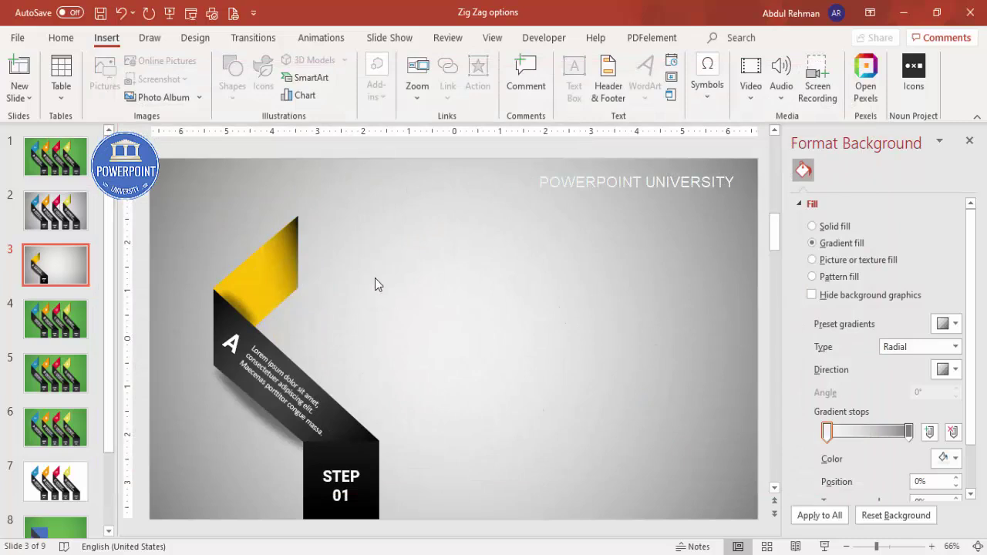
pyautogui.moveTo(449, 331); pyautogui.dragTo(264, 278)
pyautogui.click(871, 68)
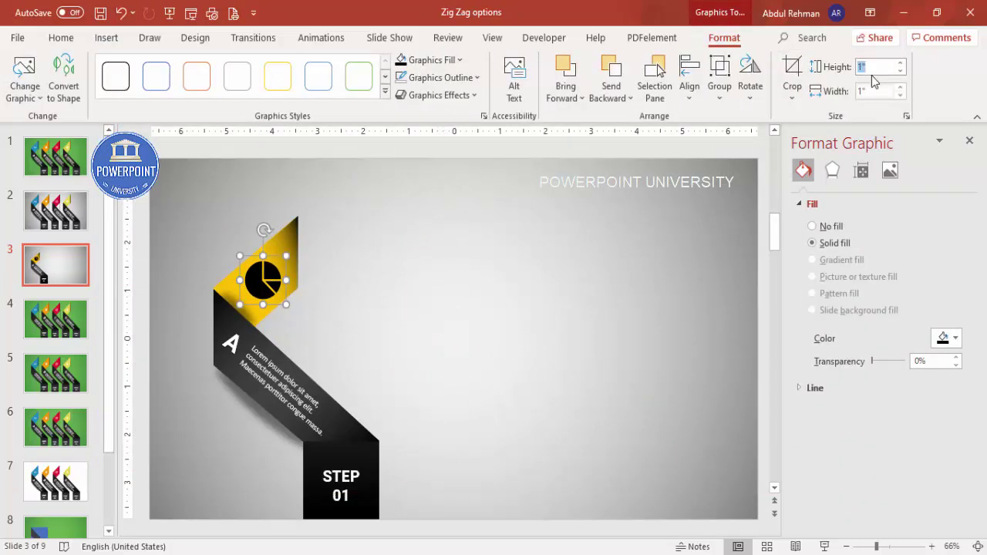
pyautogui.write('.6')
pyautogui.press('Return')
pyautogui.moveTo(264, 270); pyautogui.dragTo(260, 283)
pyautogui.click(417, 60)
pyautogui.click(401, 99)
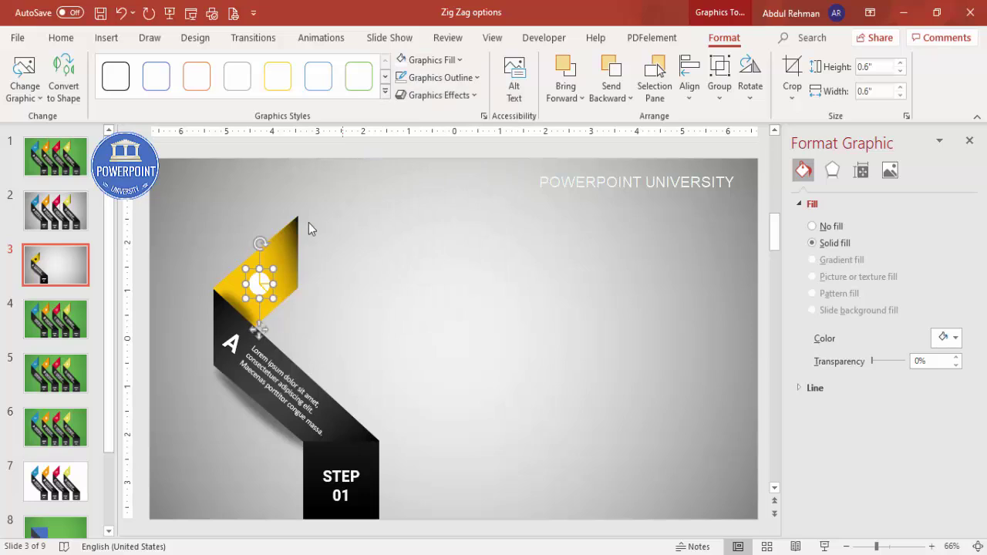
pyautogui.click(387, 258)
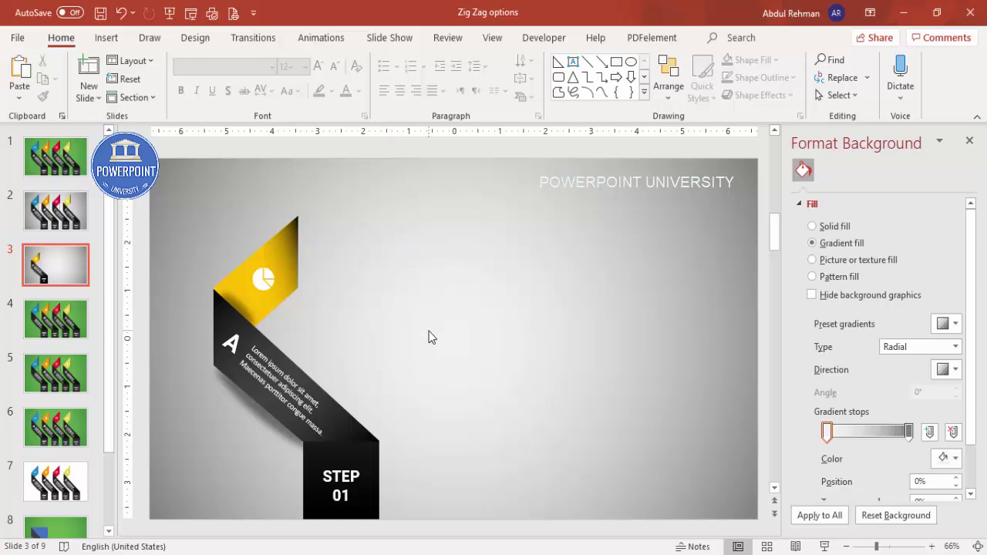
# Step: Duplicate the whole ribbon three times with Ctrl+D, spacing the four copies evenly in a row
pyautogui.hotkey('ctrl', 'a')
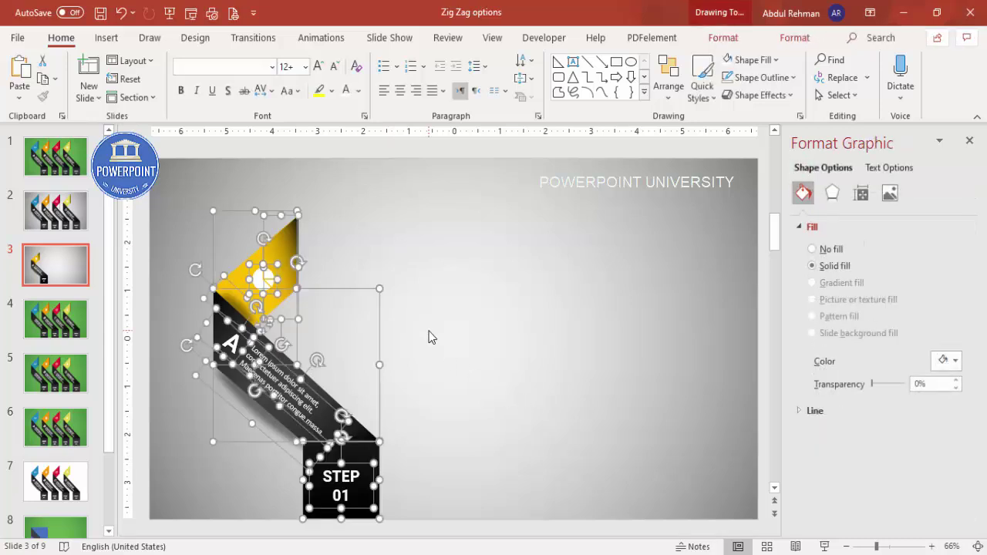
pyautogui.hotkey('ctrl', 'd')
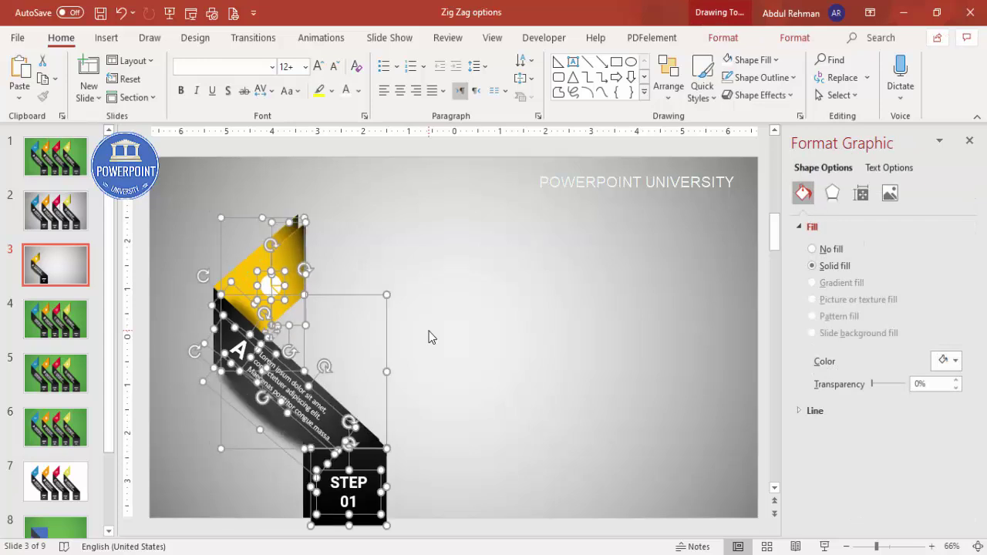
pyautogui.moveTo(386, 333); pyautogui.dragTo(483, 328)
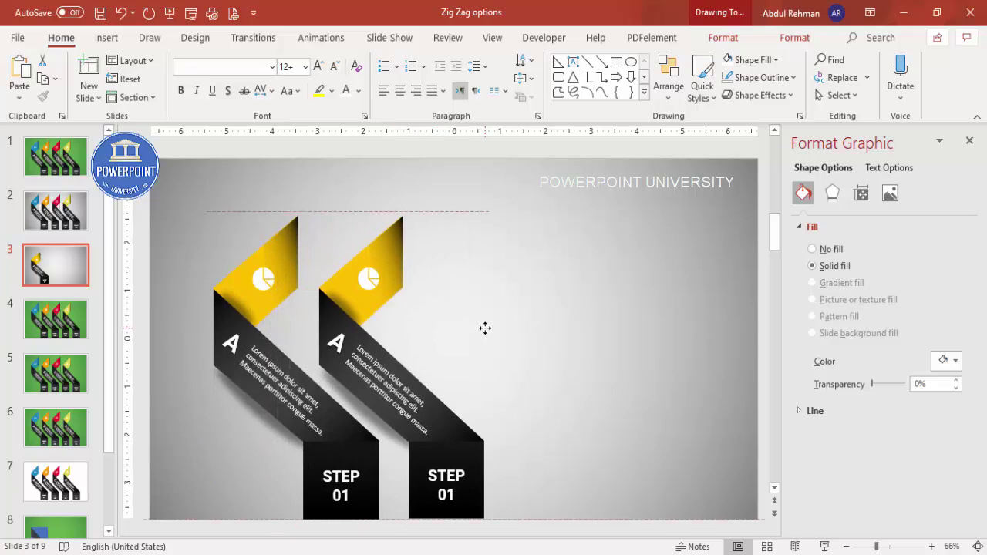
pyautogui.moveTo(484, 329); pyautogui.dragTo(489, 327)
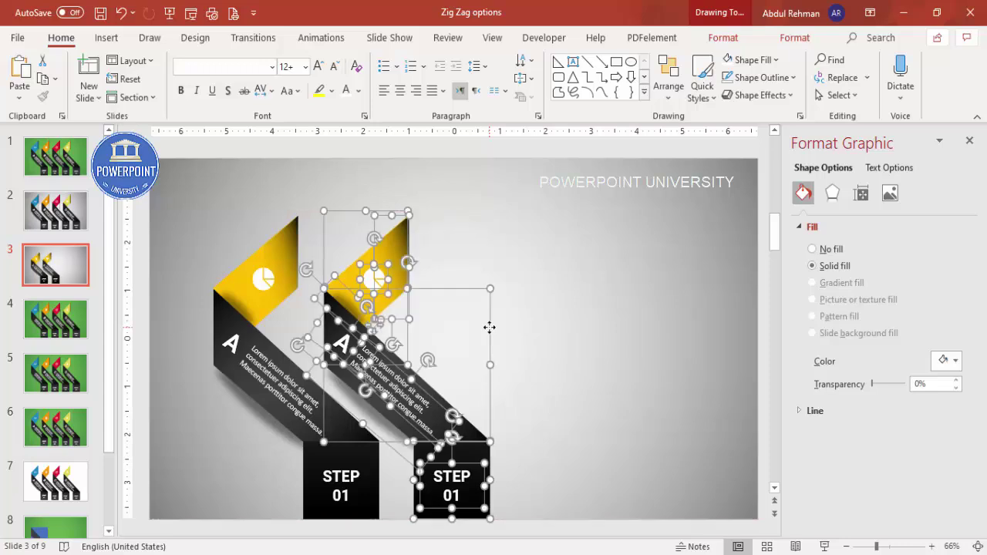
pyautogui.hotkey('ctrl', 'd')
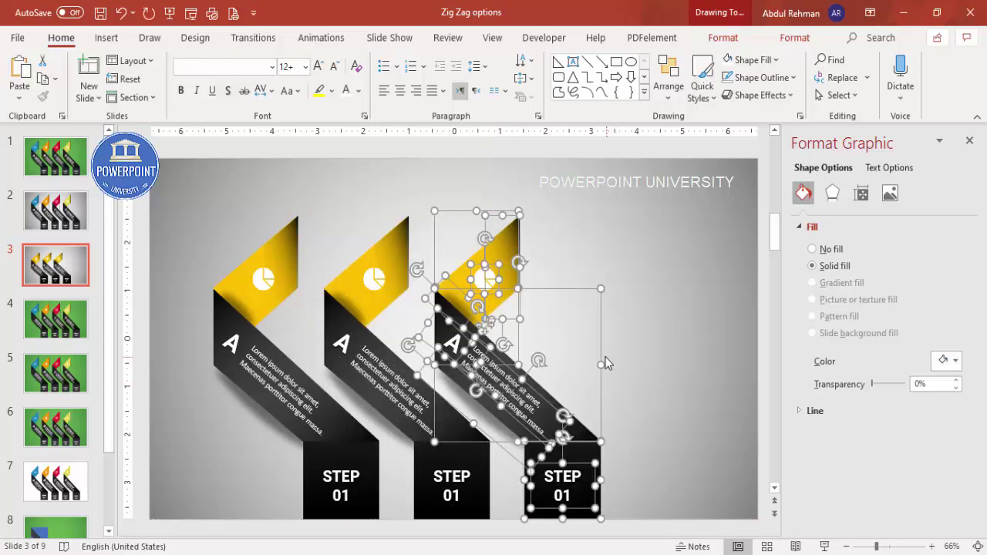
pyautogui.moveTo(603, 355); pyautogui.dragTo(600, 351)
pyautogui.hotkey('ctrl', 'd')
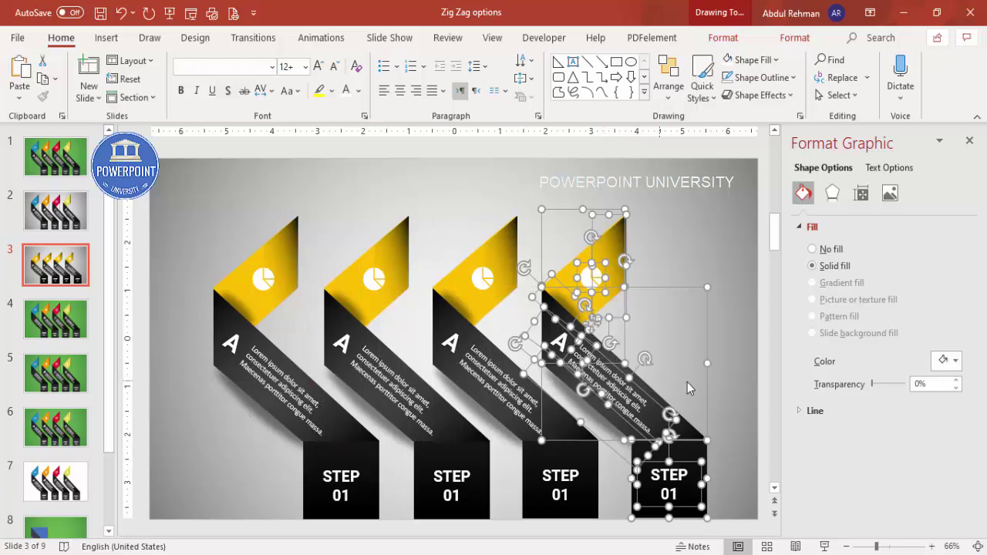
pyautogui.moveTo(706, 347); pyautogui.dragTo(708, 345)
pyautogui.click(614, 162)
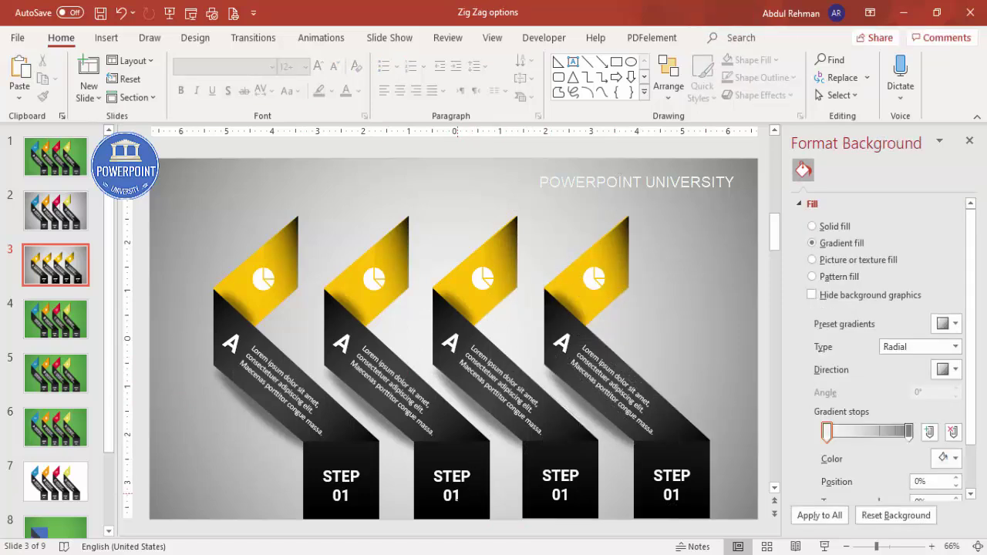
# Step: Edit the step numbers on ribbons two to four, making the last one read STEP 04
pyautogui.click(456, 497)
pyautogui.press('BackSpace')
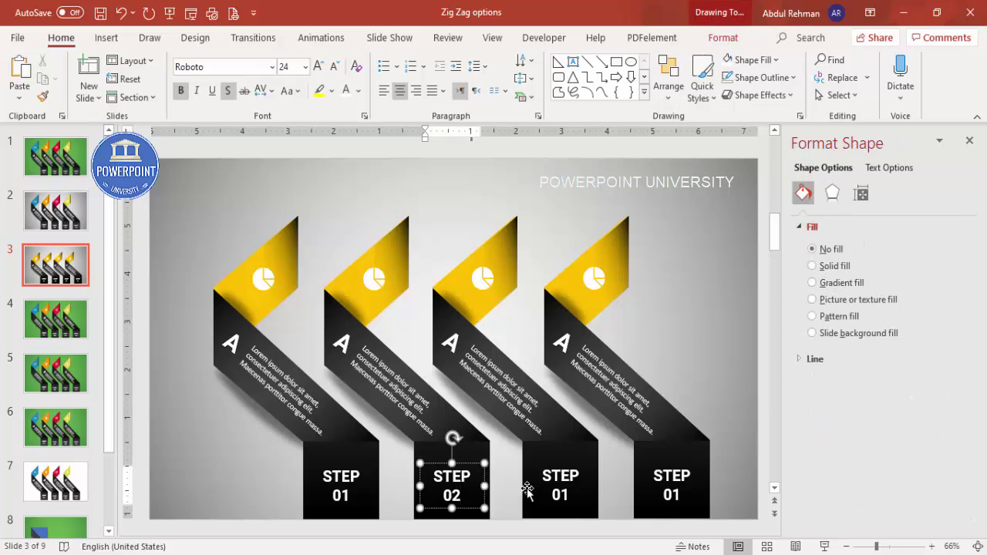
pyautogui.click(569, 496)
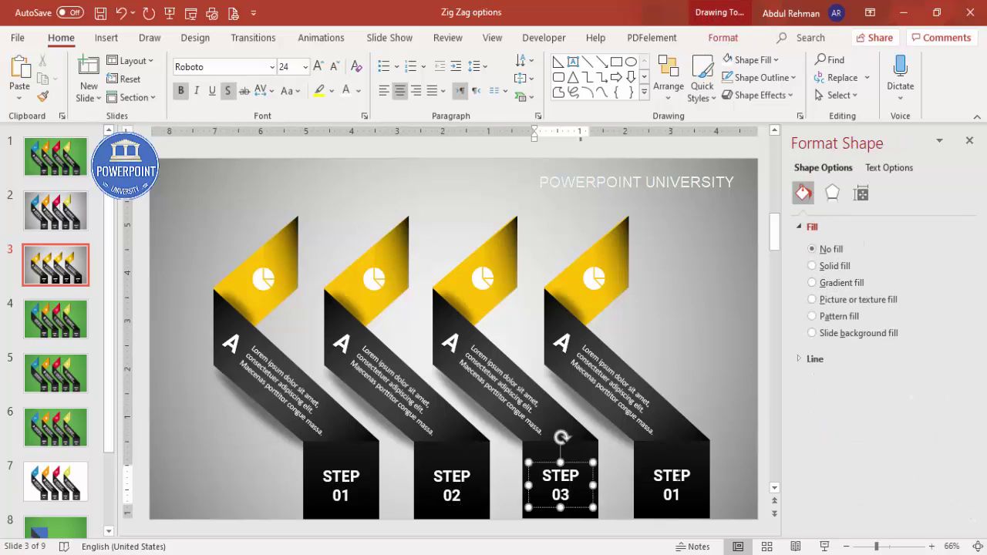
pyautogui.click(680, 495)
pyautogui.press('BackSpace')
pyautogui.write('4')
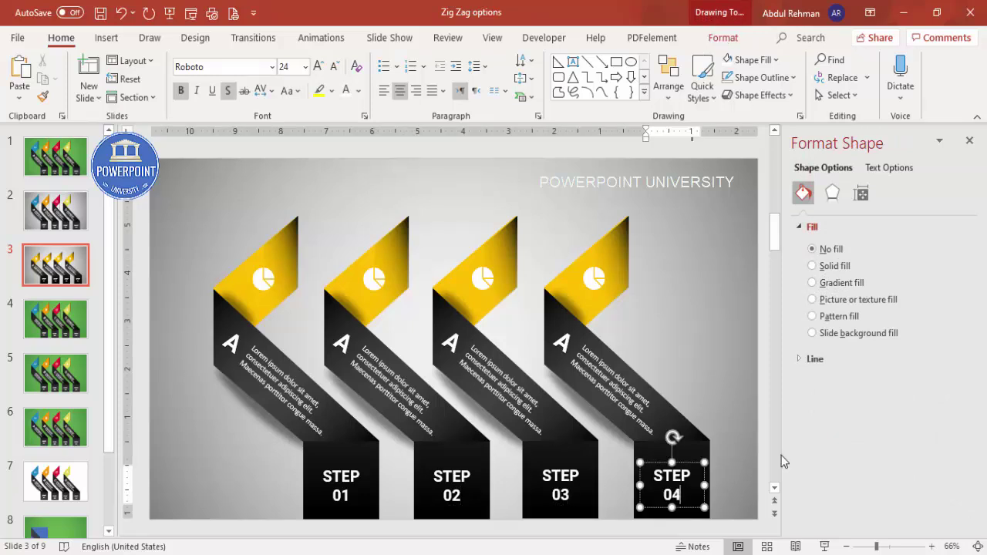
# Step: Replace the A on ribbons two, three and four with B, C and D
pyautogui.click(343, 351)
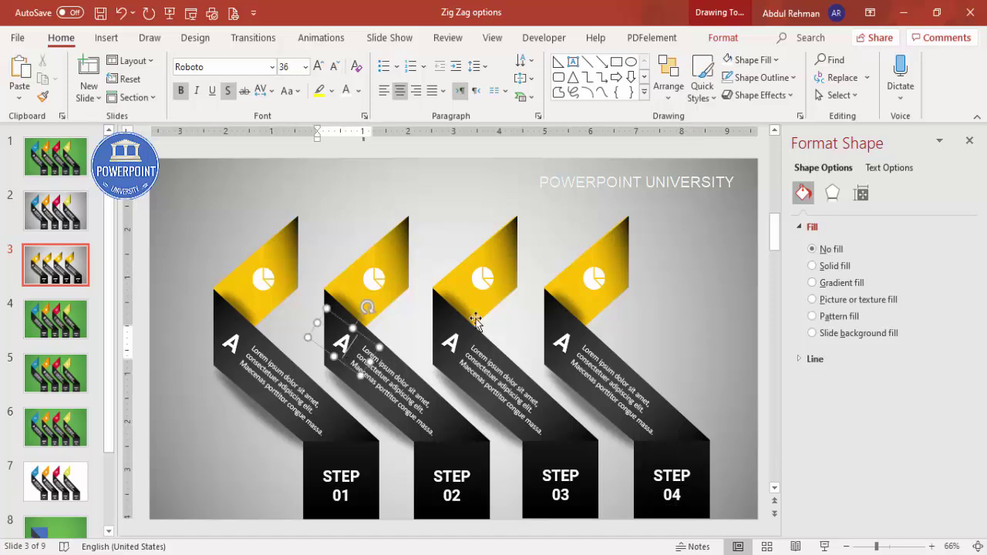
pyautogui.press('BackSpace')
pyautogui.write('B')
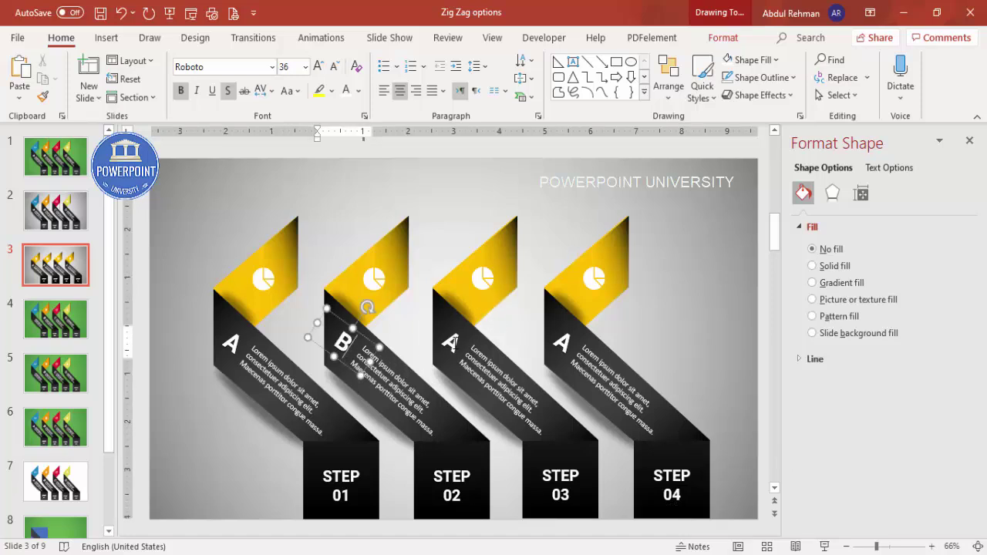
pyautogui.click(452, 342)
pyautogui.press('BackSpace')
pyautogui.write('C')
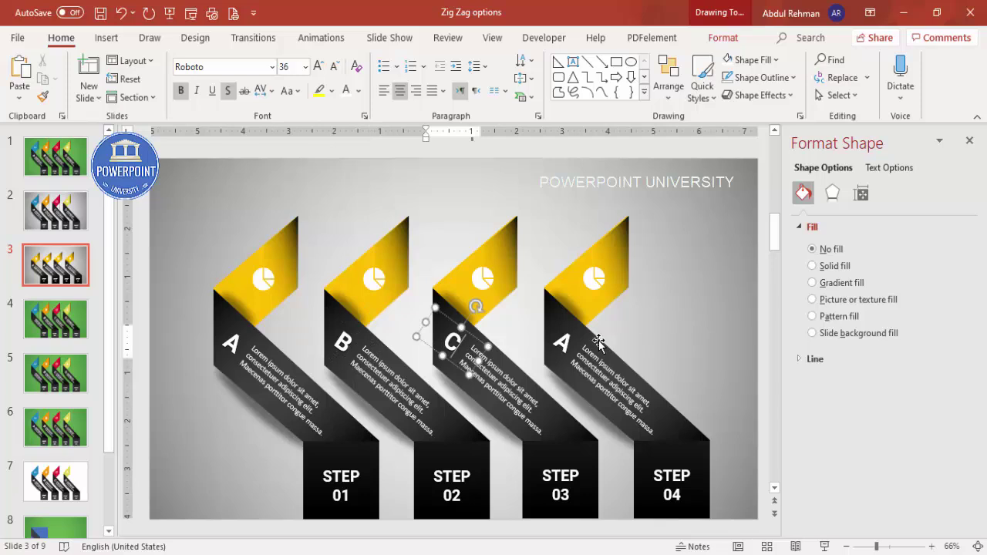
pyautogui.click(563, 342)
pyautogui.press('BackSpace')
pyautogui.write('D')
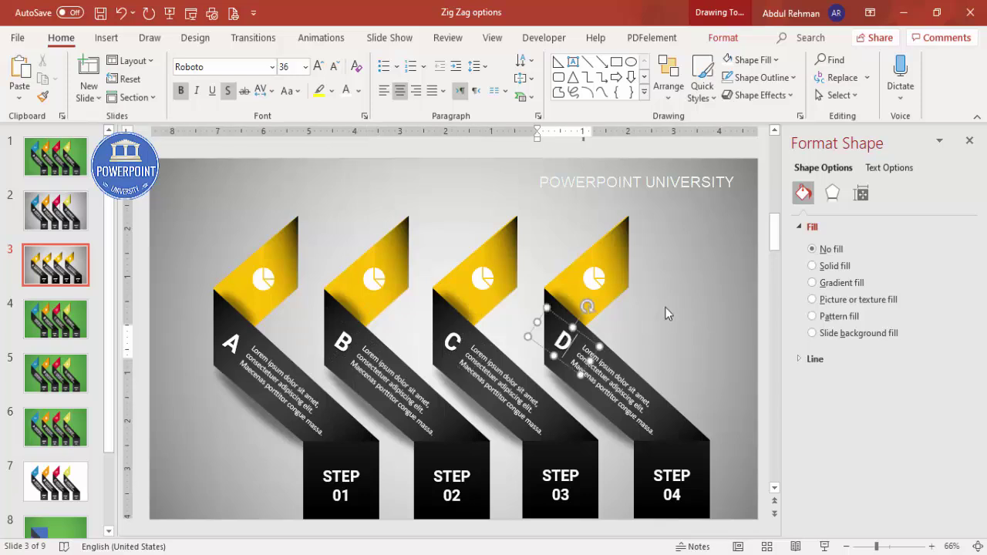
pyautogui.click(378, 253)
pyautogui.click(346, 276)
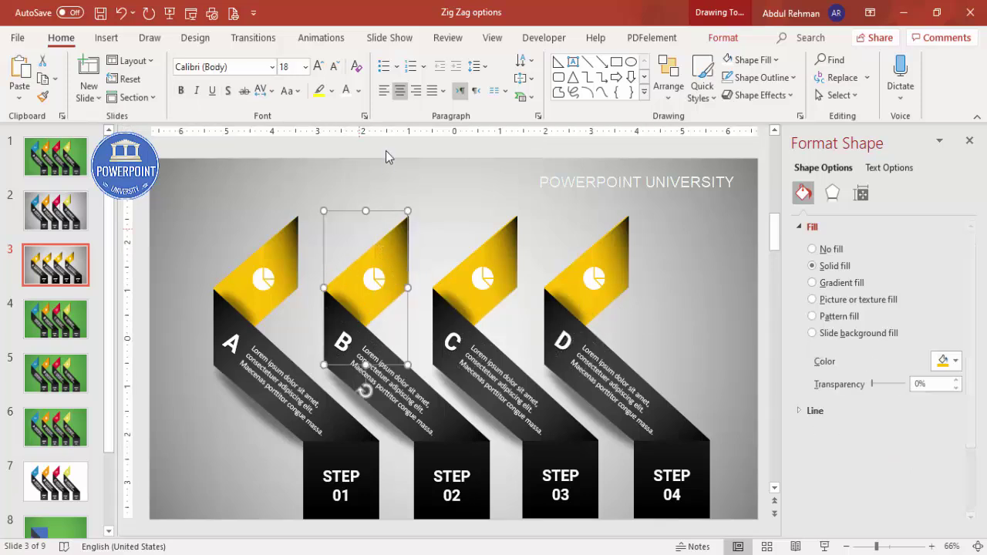
# Step: Fill the top folds of ribbons B, C and D with dark blue, red and light blue
pyautogui.click(722, 37)
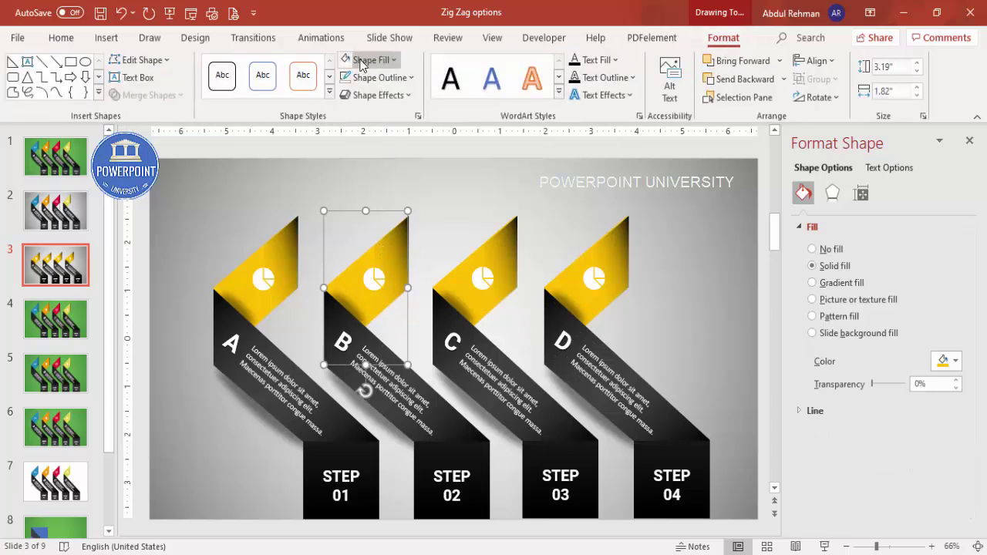
pyautogui.click(360, 62)
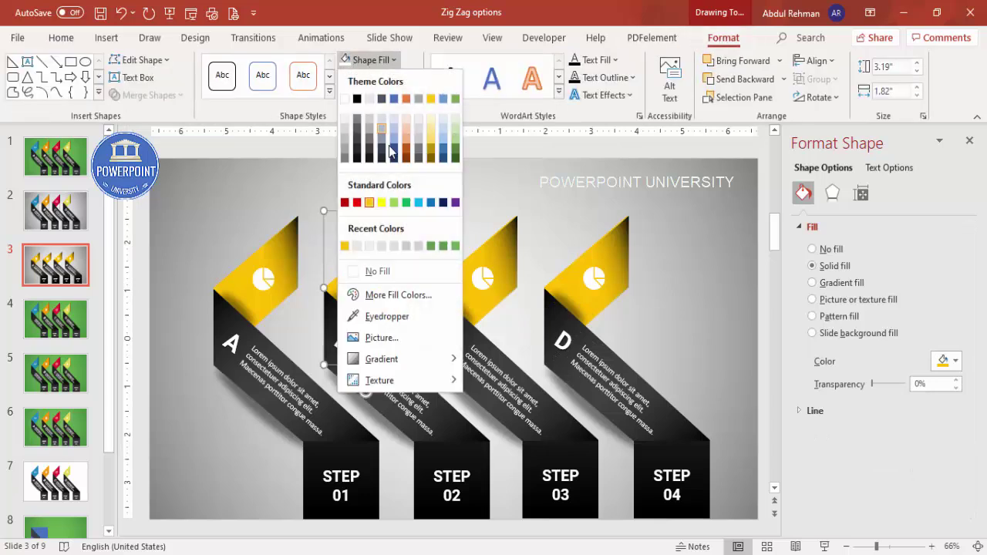
pyautogui.click(443, 202)
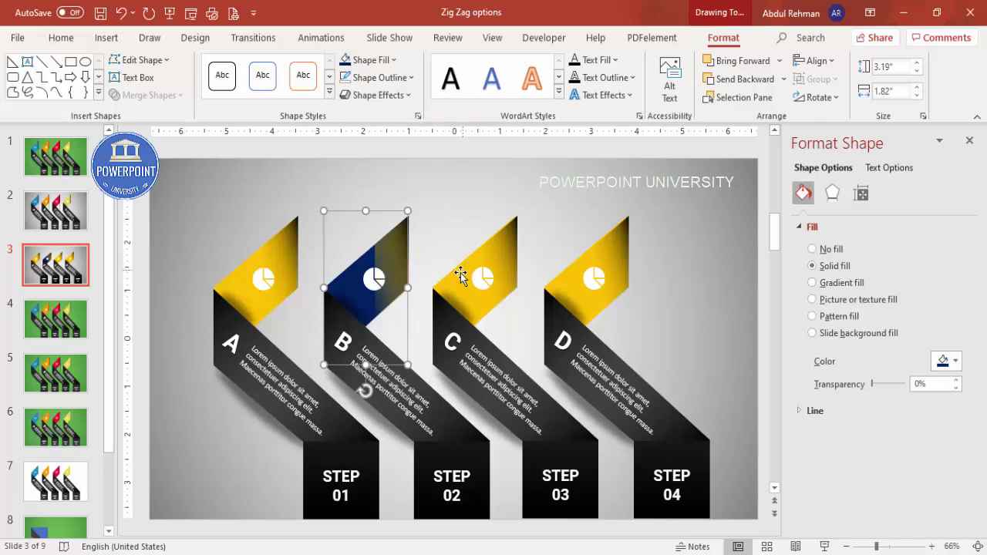
pyautogui.click(460, 275)
pyautogui.click(366, 60)
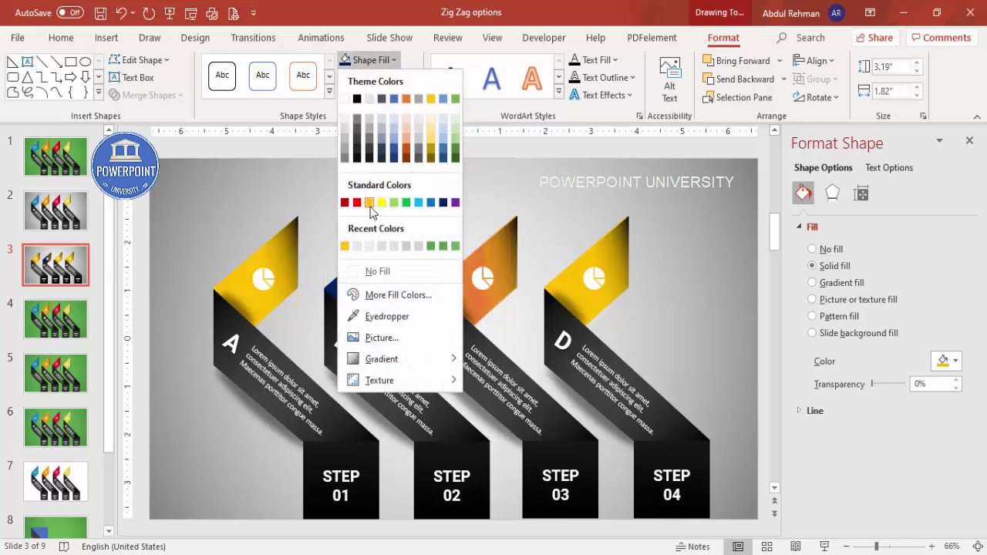
pyautogui.click(357, 202)
pyautogui.click(575, 284)
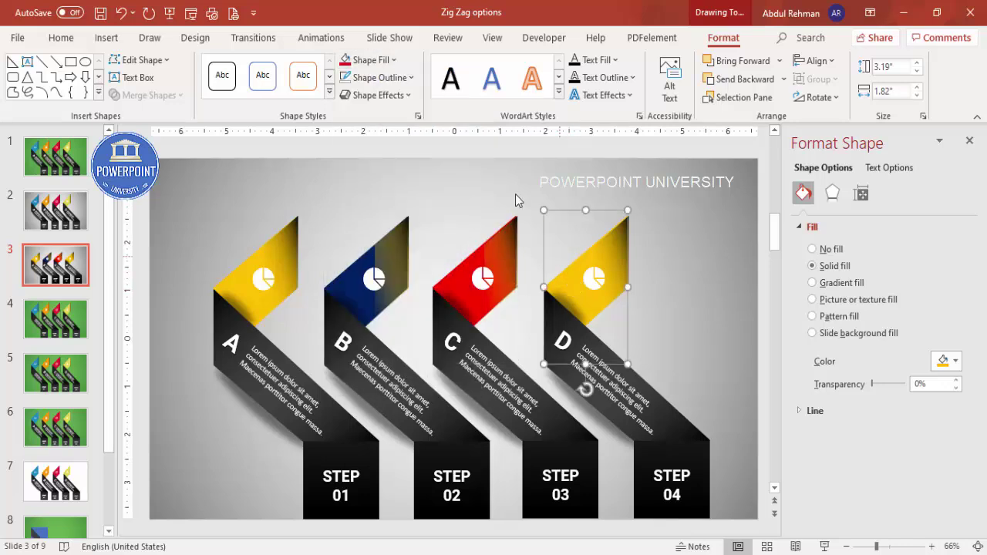
pyautogui.click(366, 61)
pyautogui.click(419, 203)
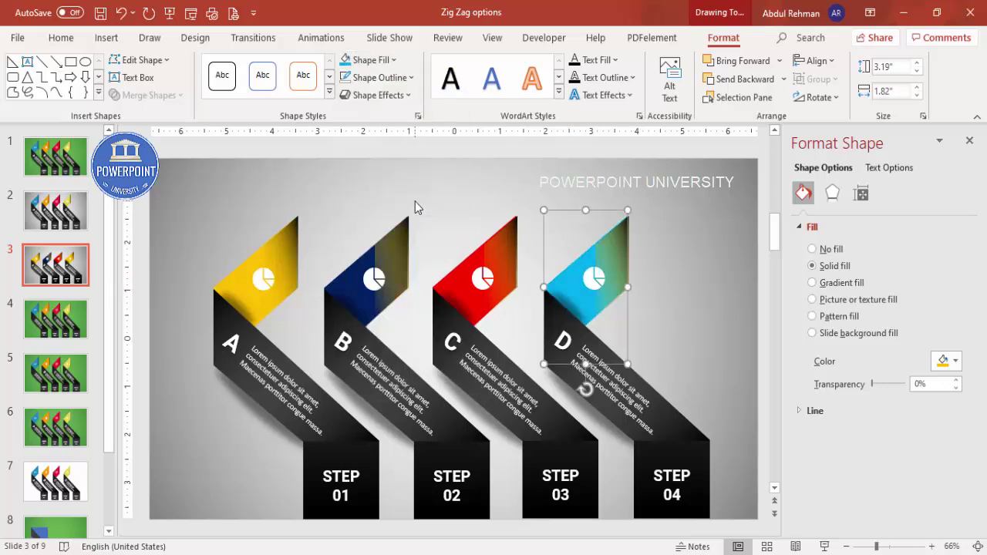
pyautogui.click(393, 265)
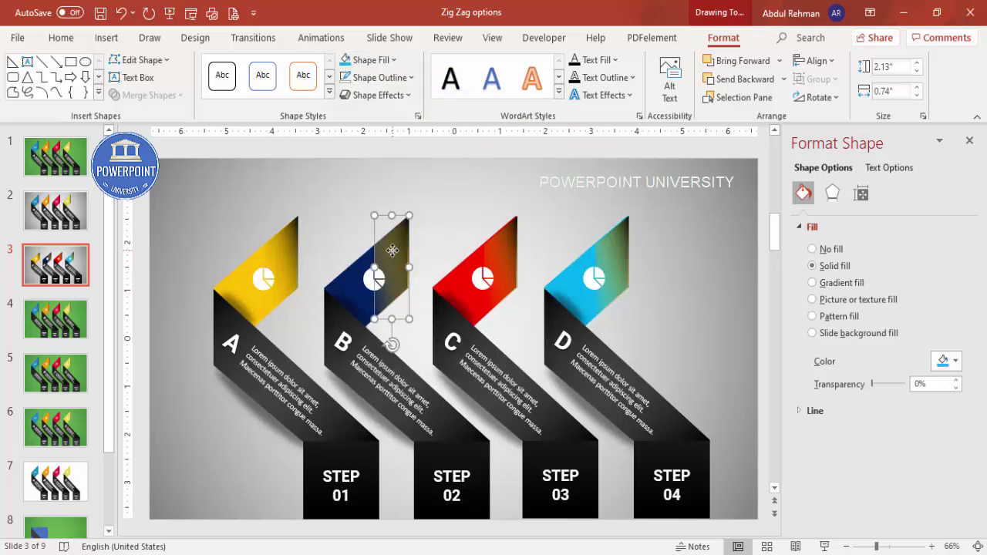
# Step: Eyedrop B's navy and C's red into the first gradient stops of their overlays
pyautogui.click(945, 496)
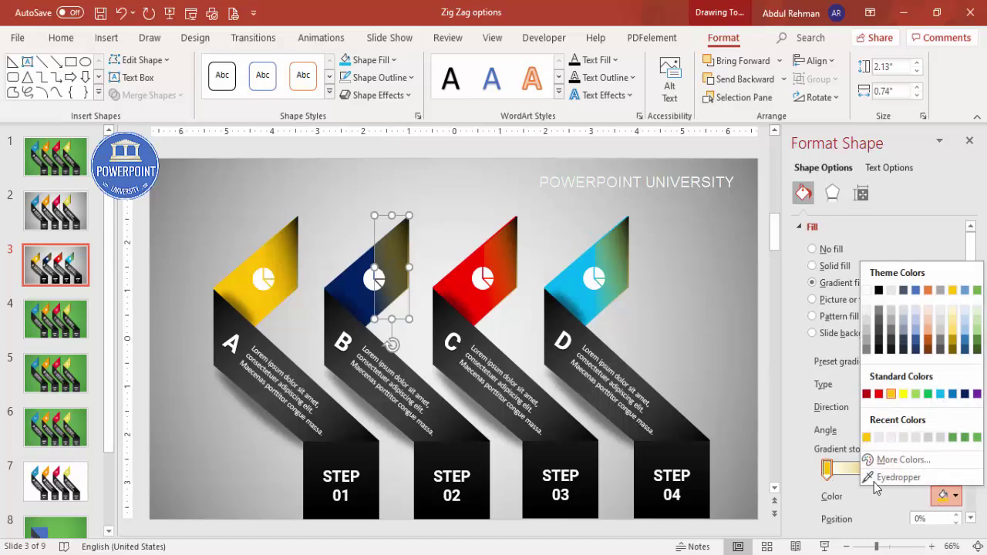
pyautogui.click(879, 476)
pyautogui.click(355, 282)
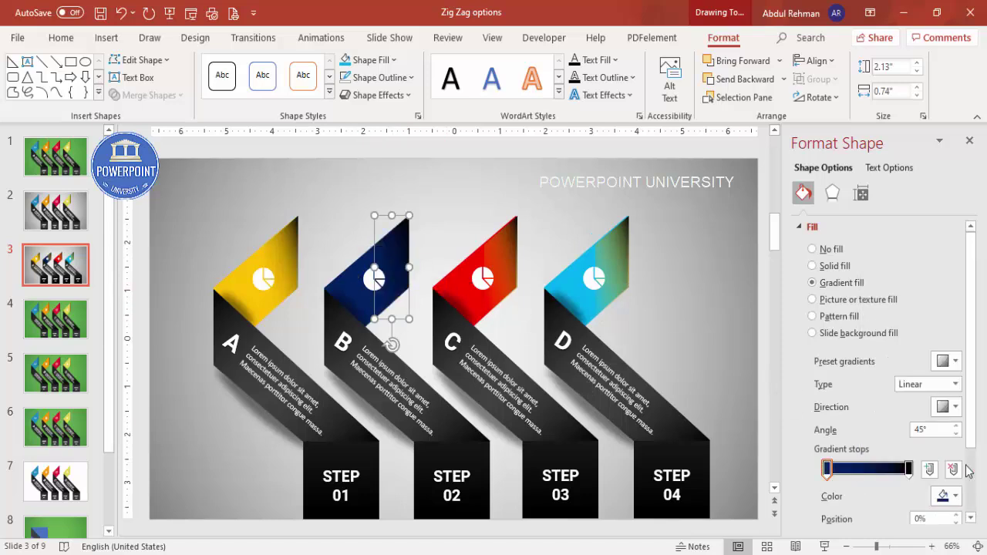
pyautogui.click(502, 255)
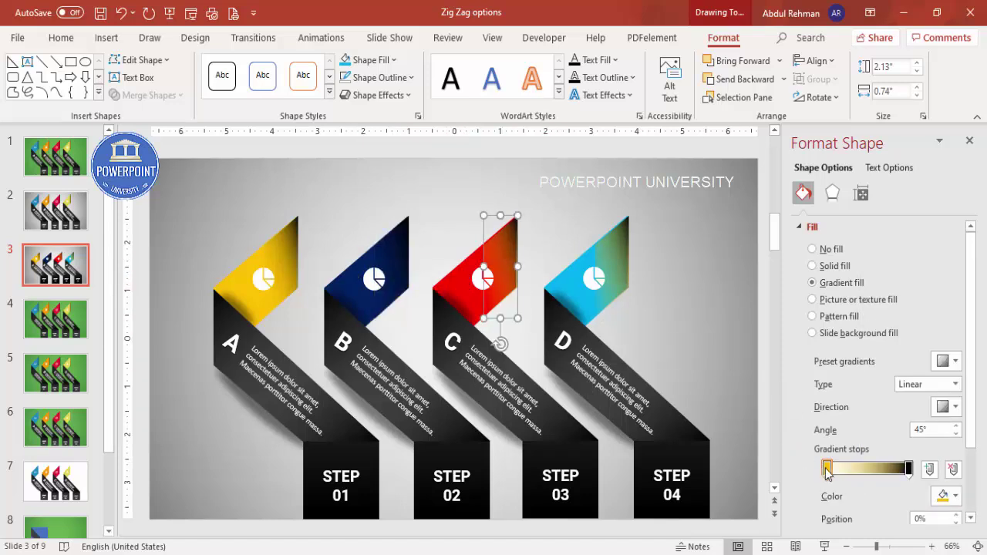
pyautogui.click(946, 496)
pyautogui.click(883, 475)
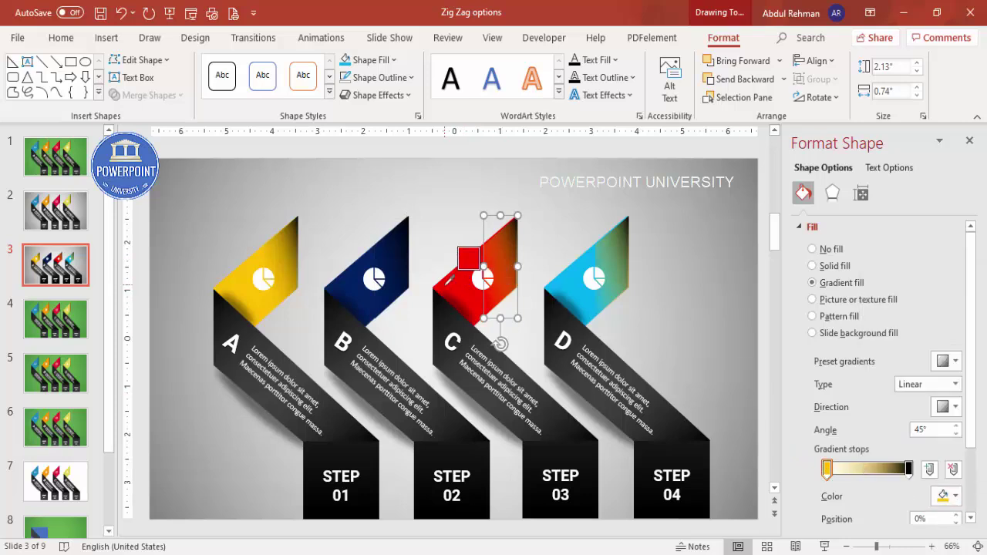
pyautogui.click(453, 282)
# Step: Eyedrop D's blue into the first gradient stop of D's overlay
pyautogui.click(618, 249)
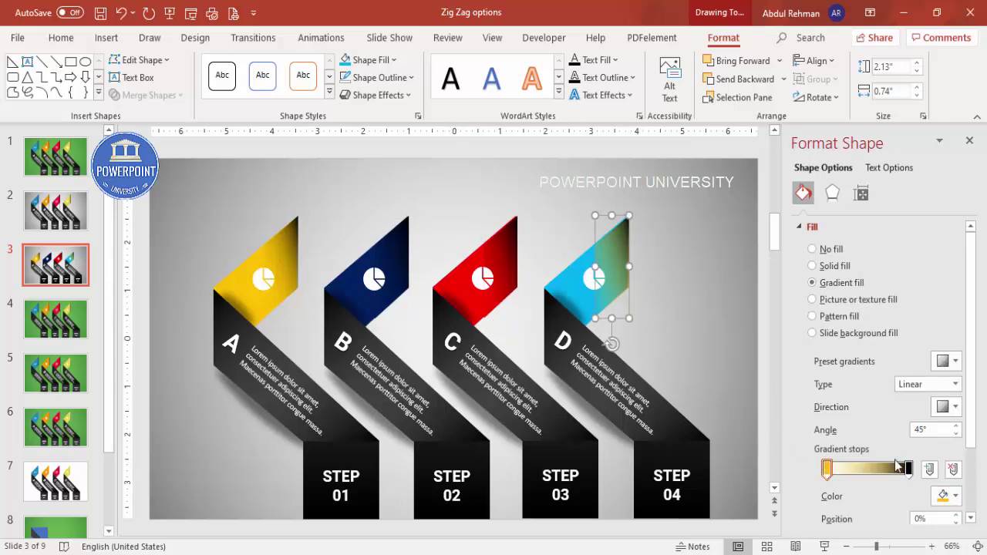
pyautogui.click(827, 468)
pyautogui.click(946, 496)
pyautogui.click(883, 475)
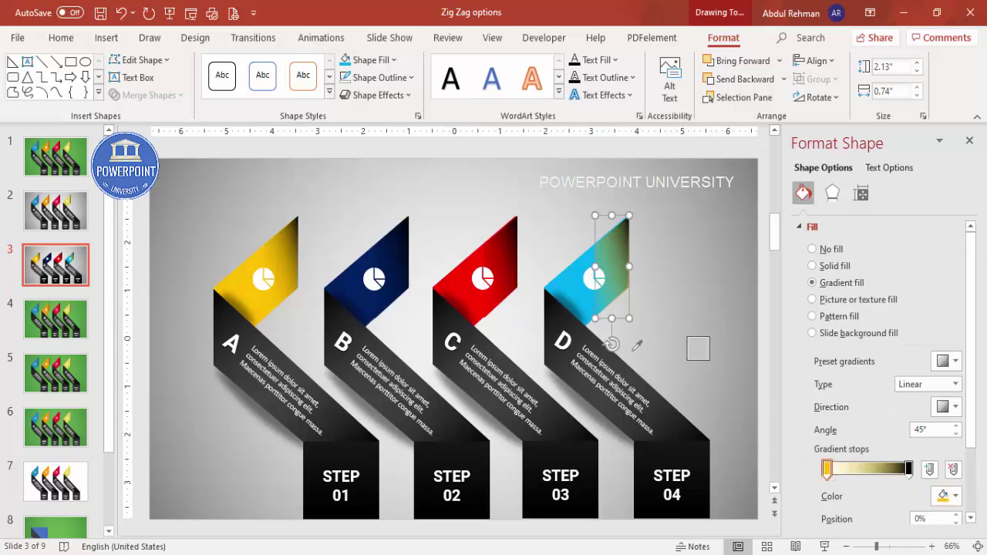
pyautogui.click(571, 281)
pyautogui.click(692, 241)
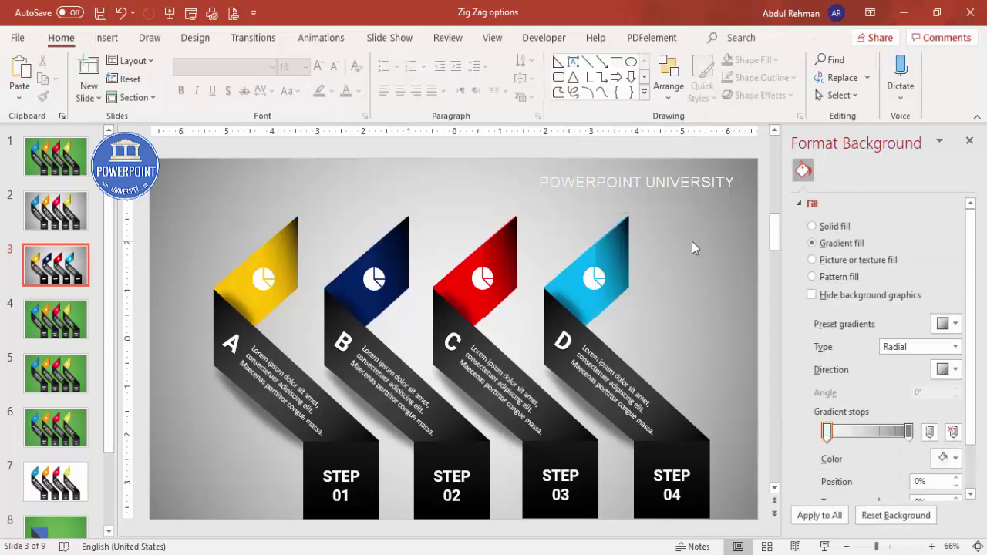
# Step: Set the first gradient stop transparency to 100% on the D, C and B overlays
pyautogui.click(607, 241)
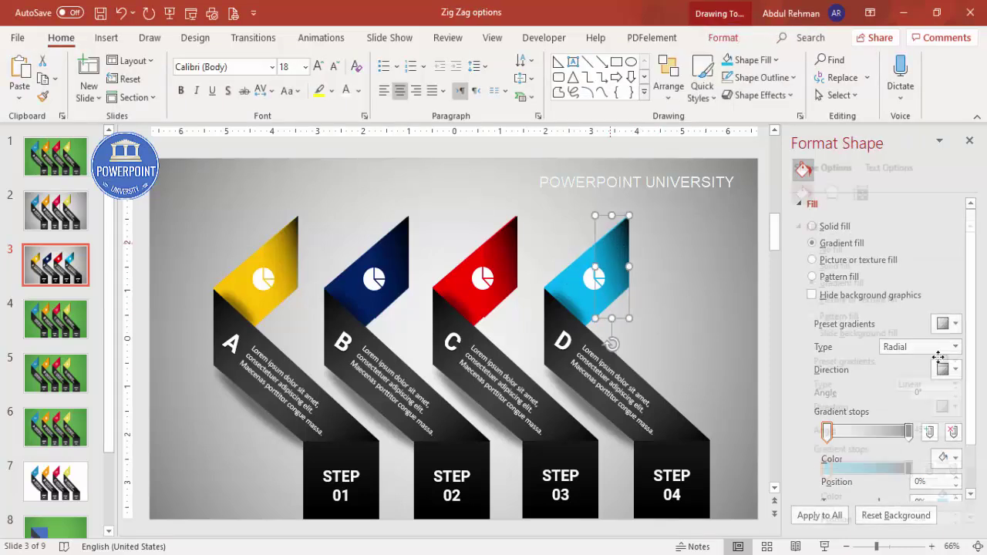
pyautogui.scroll(-2, 917, 401)
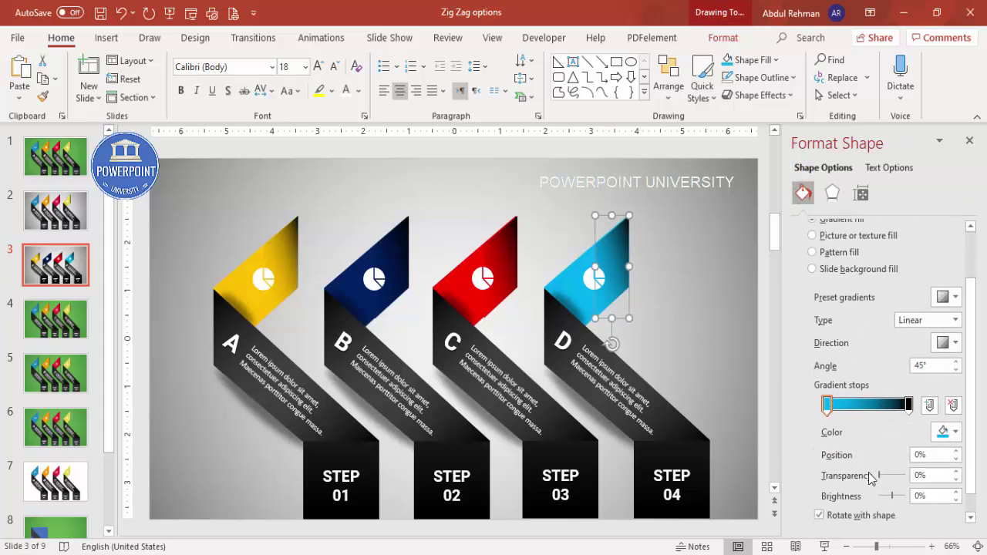
pyautogui.moveTo(895, 482); pyautogui.dragTo(918, 483)
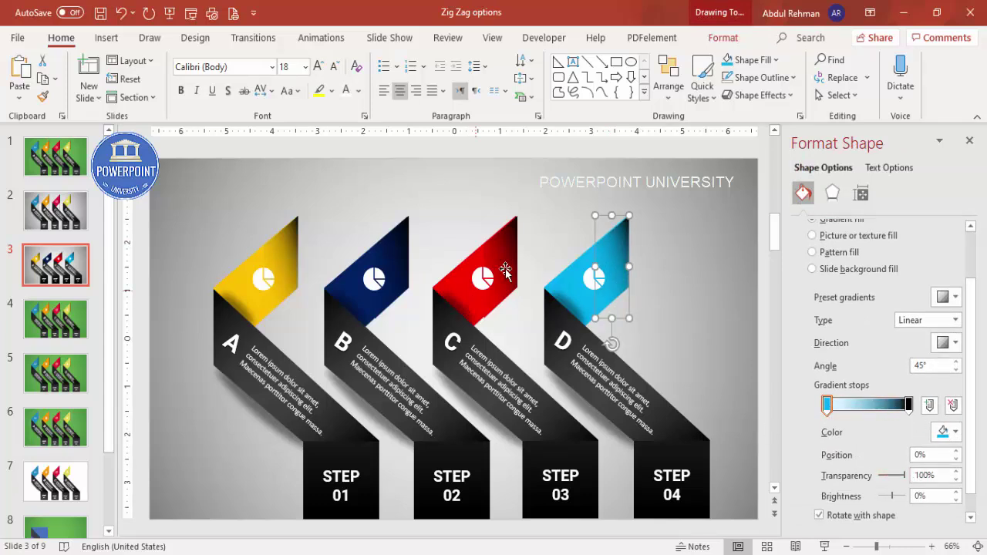
pyautogui.click(513, 251)
pyautogui.click(826, 405)
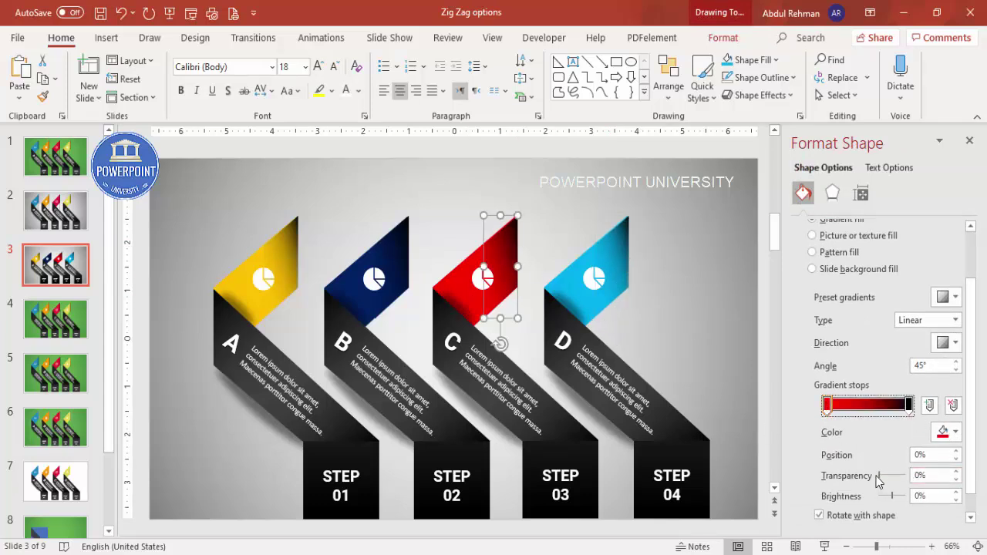
pyautogui.moveTo(882, 481); pyautogui.dragTo(921, 475)
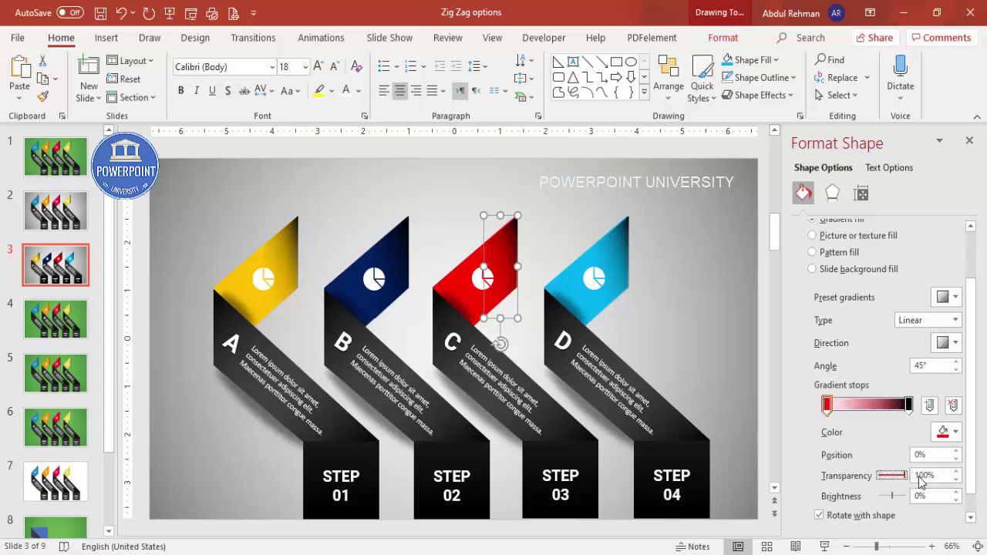
pyautogui.click(392, 251)
pyautogui.click(826, 406)
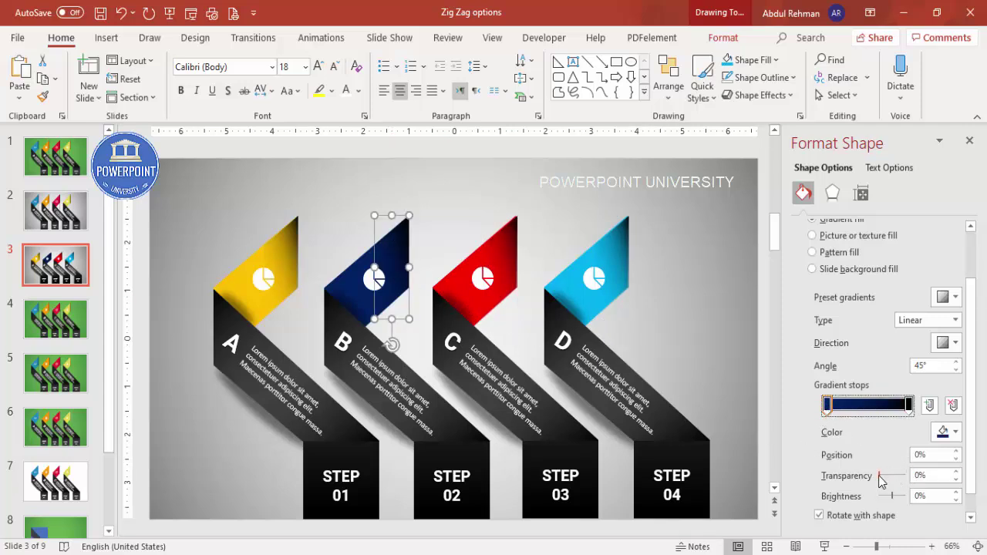
pyautogui.moveTo(881, 481); pyautogui.dragTo(914, 477)
pyautogui.click(288, 244)
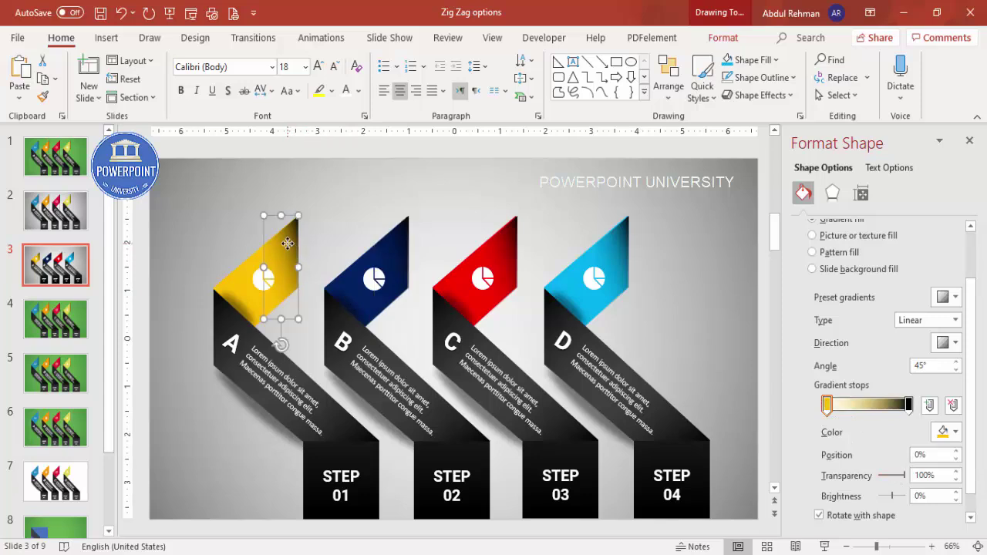
pyautogui.click(685, 287)
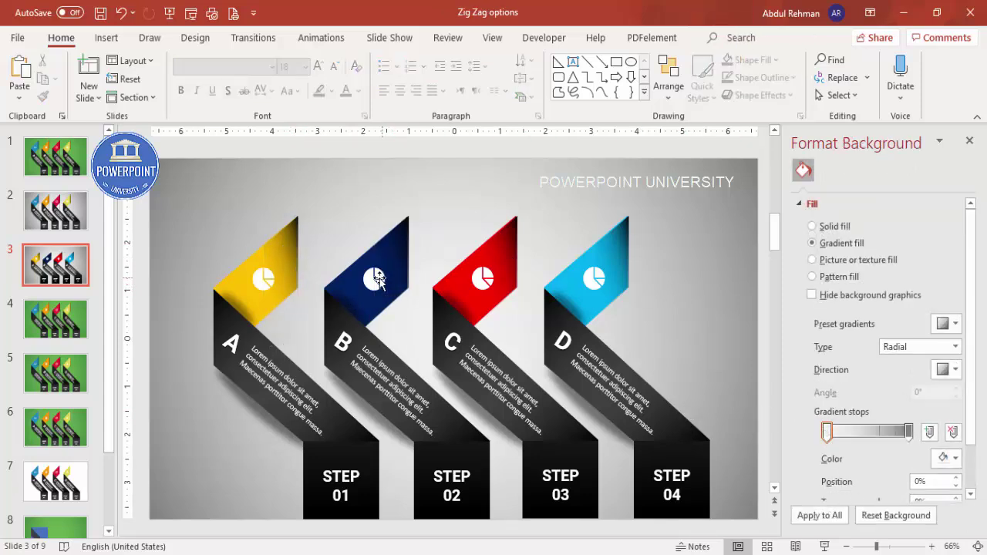